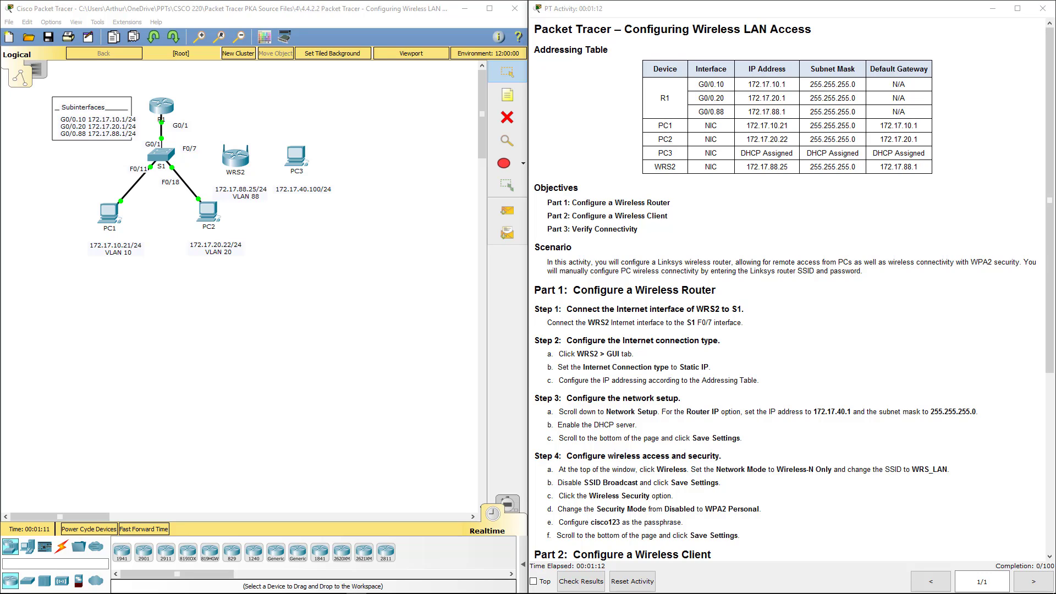
Read the Part 1 objective and the Step 1 cabling instruction, then list the Connections cable types.
left_click(657, 303)
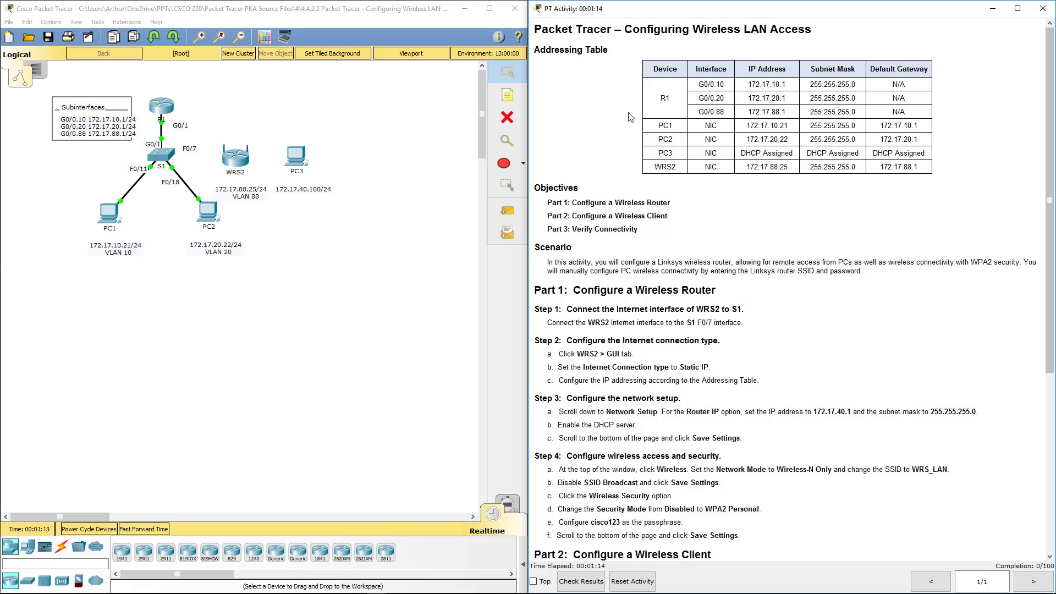
left_click_drag(565, 201, 671, 202)
left_click(694, 215)
left_click_drag(548, 324, 754, 318)
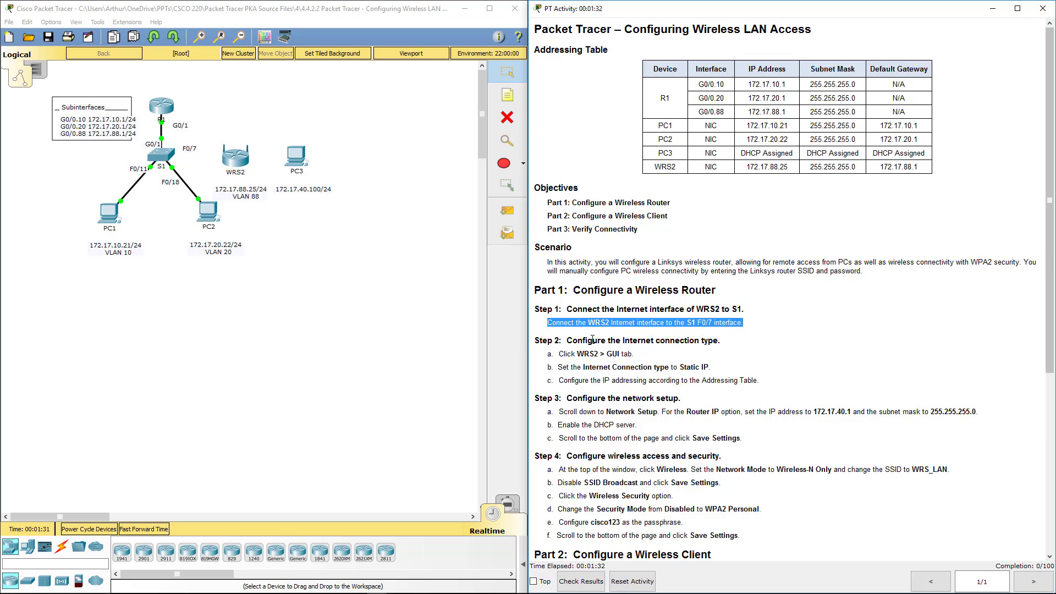
left_click(303, 354)
left_click(61, 547)
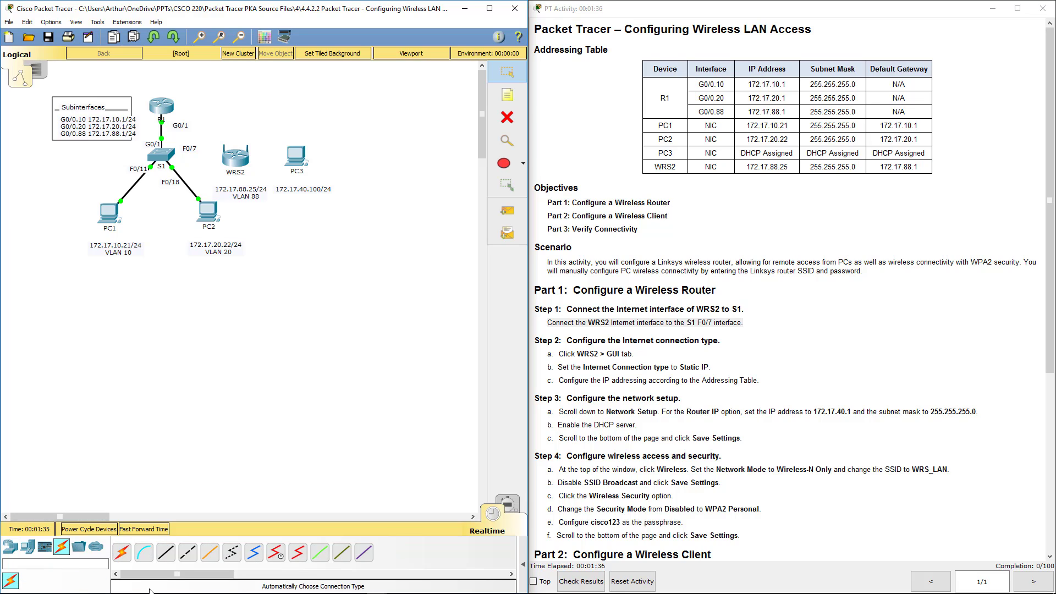
Cable WRS2's Internet port to S1 FastEthernet0/7 with copper straight-through, then open WRS2.
left_click(173, 548)
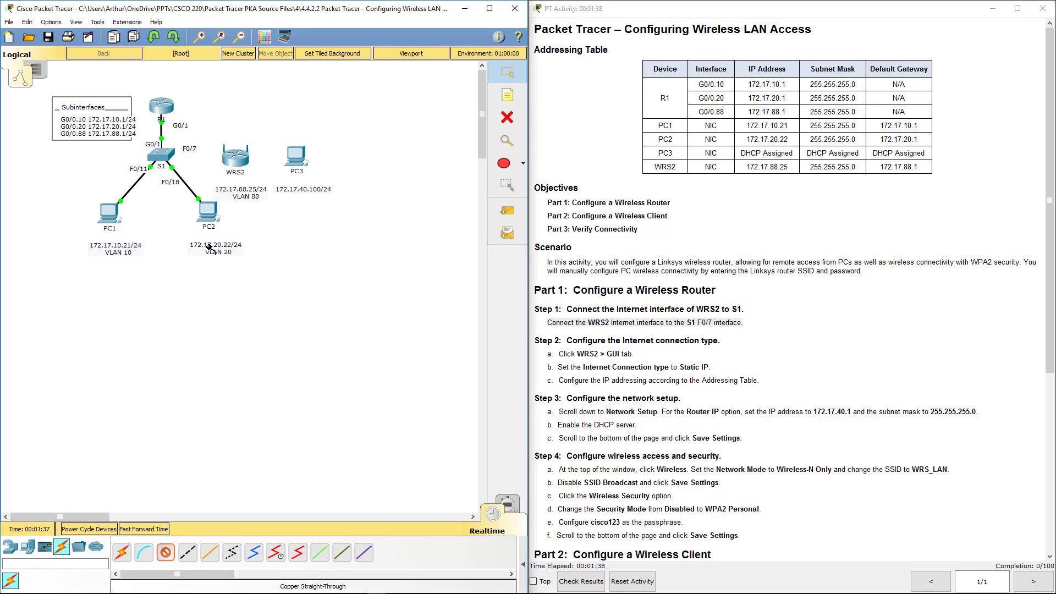
left_click(233, 158)
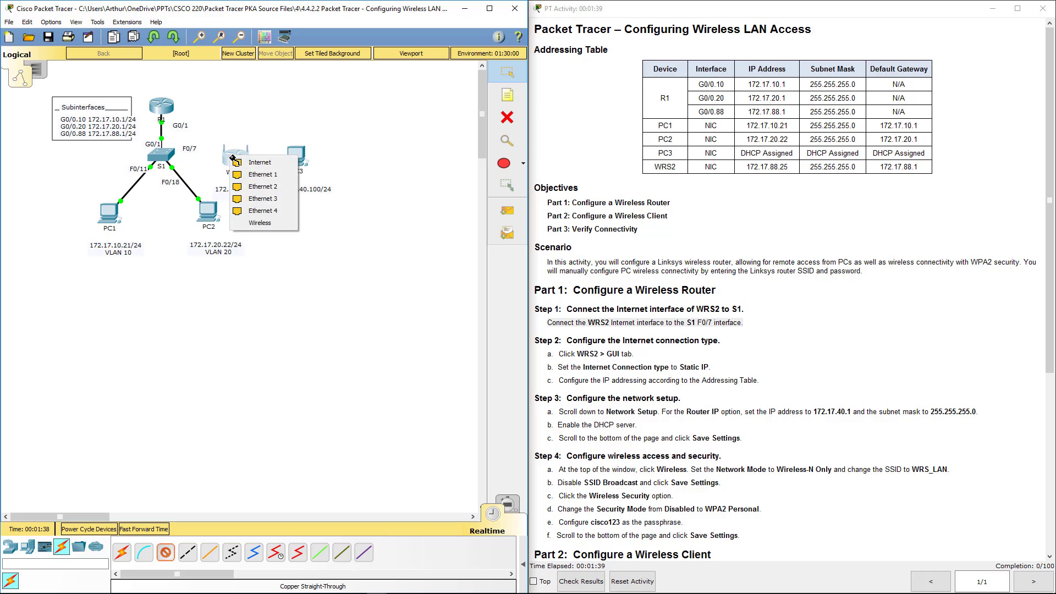
left_click(258, 162)
left_click(170, 157)
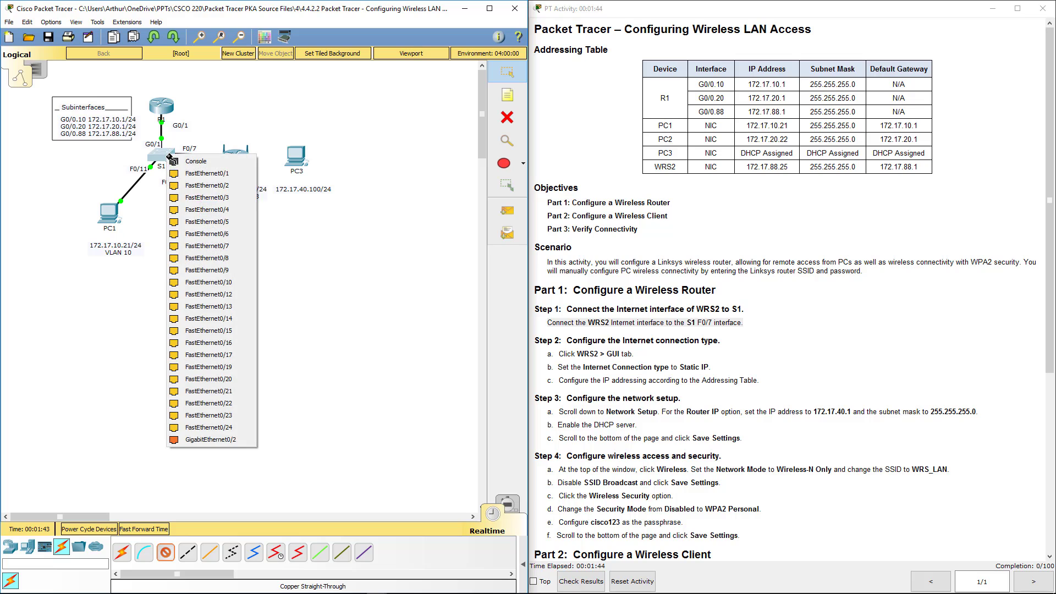
left_click(229, 246)
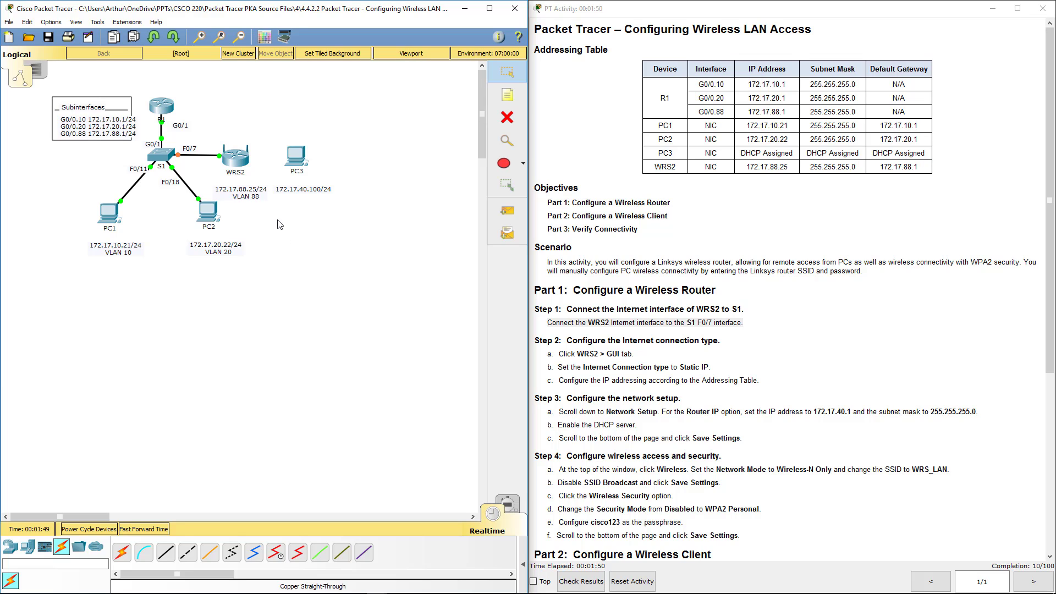
left_click(235, 157)
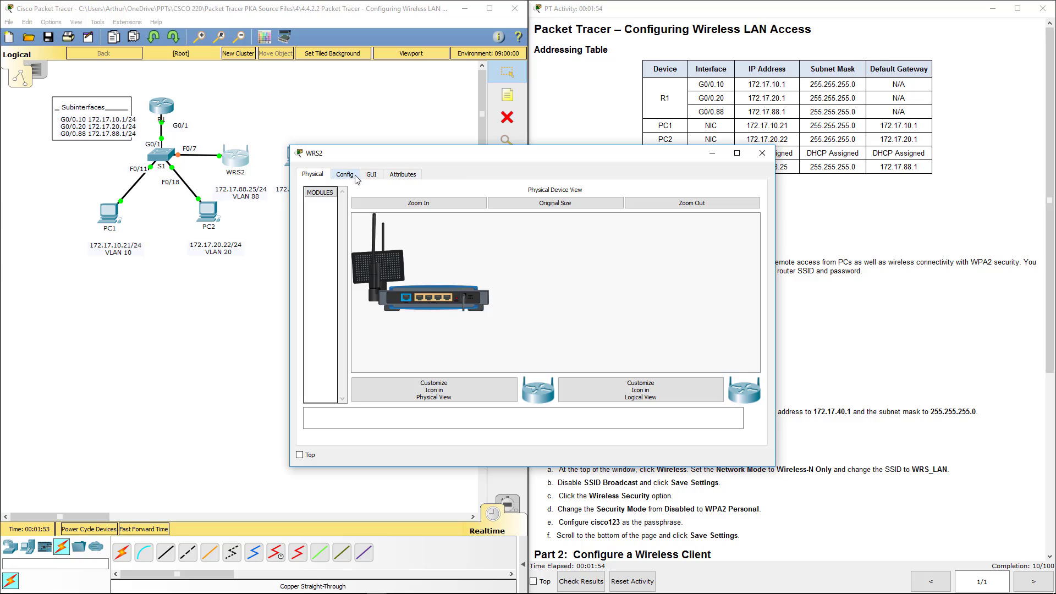
Open WRS2's GUI page in an enlarged window and choose Static IP as the Internet connection type.
left_click(370, 175)
left_click_drag(529, 157, 292, 68)
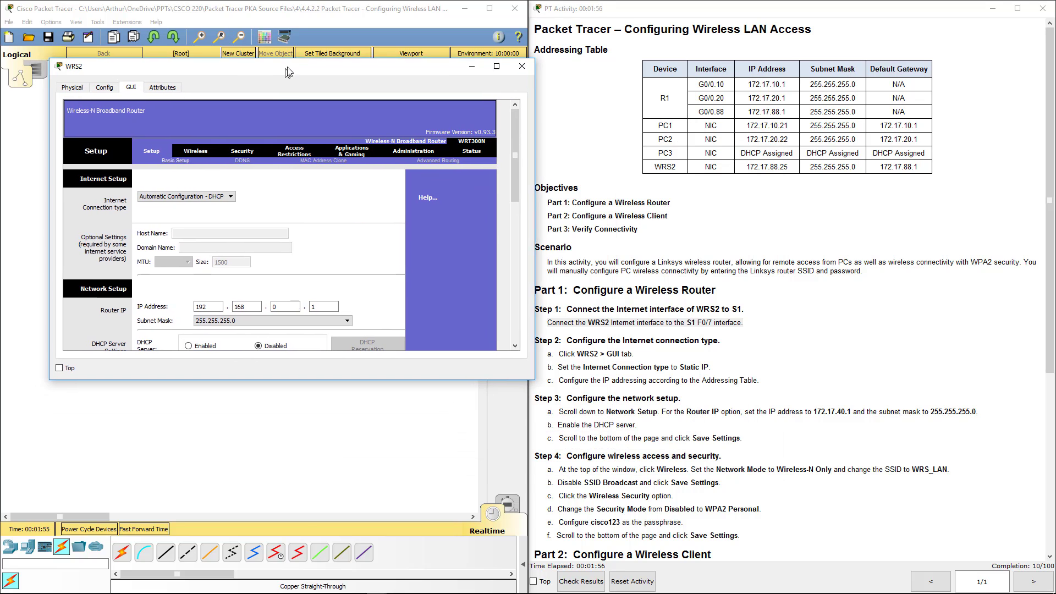
left_click_drag(510, 378, 468, 587)
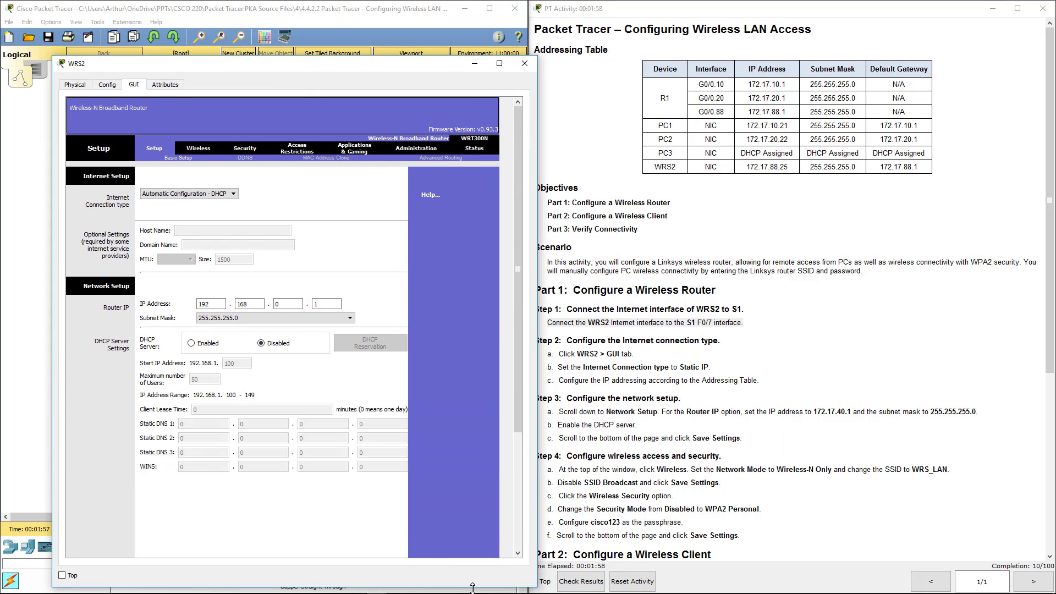
left_click_drag(358, 69, 347, 32)
left_click(591, 334)
left_click_drag(558, 354, 660, 353)
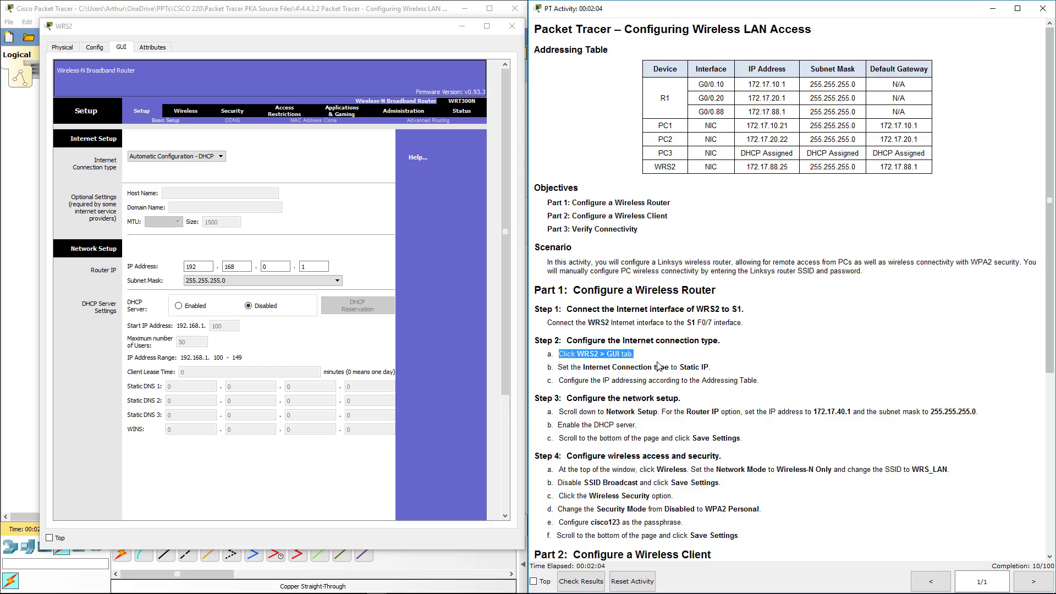
left_click(157, 158)
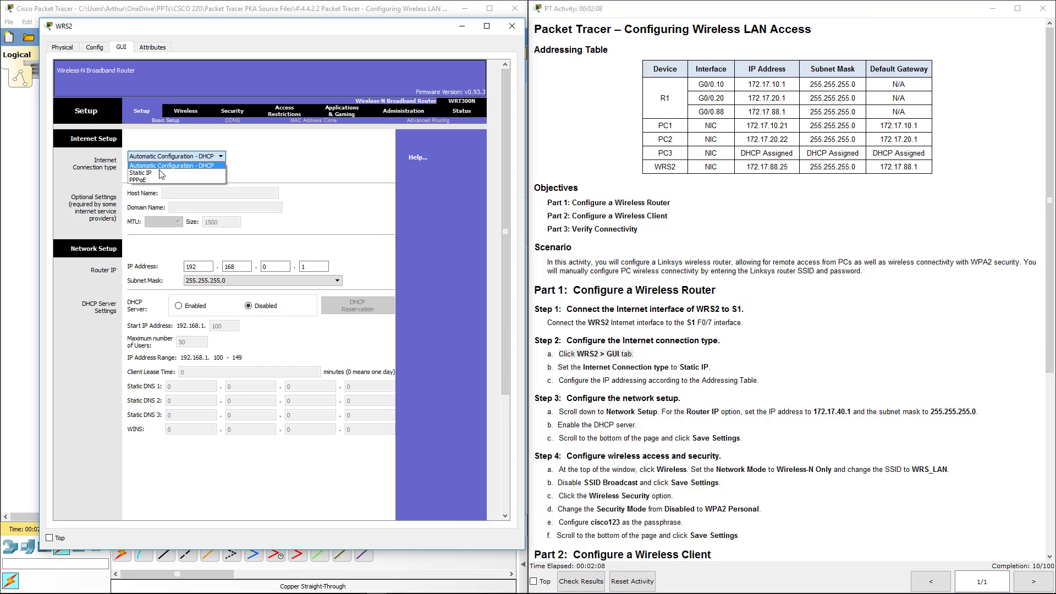
left_click(161, 173)
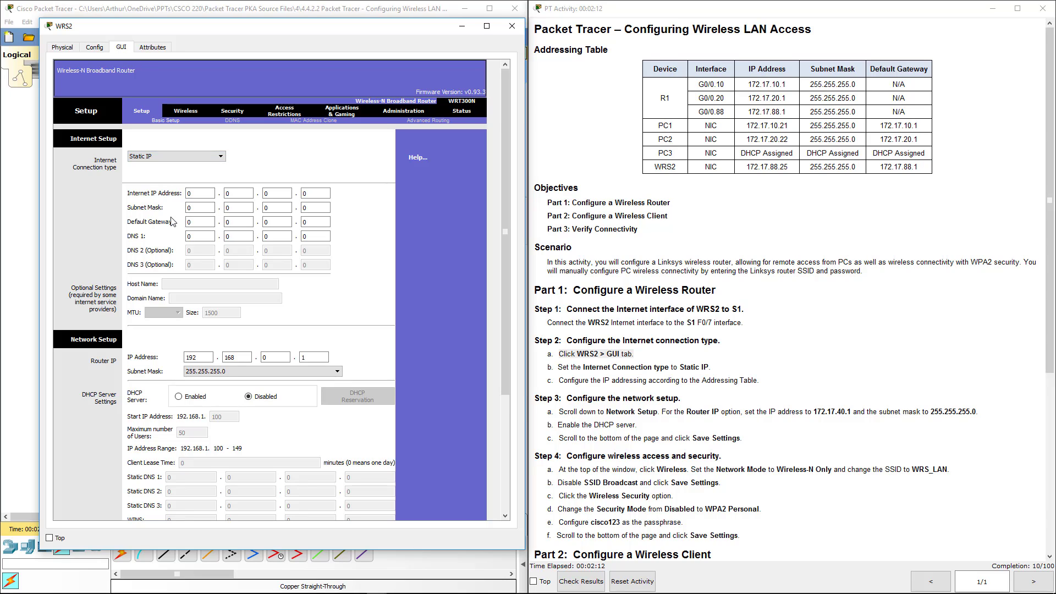
Enter Internet IP 172.17.88.25 and subnet mask 255.255.255.0 in WRS2's Static IP fields.
left_click(199, 194)
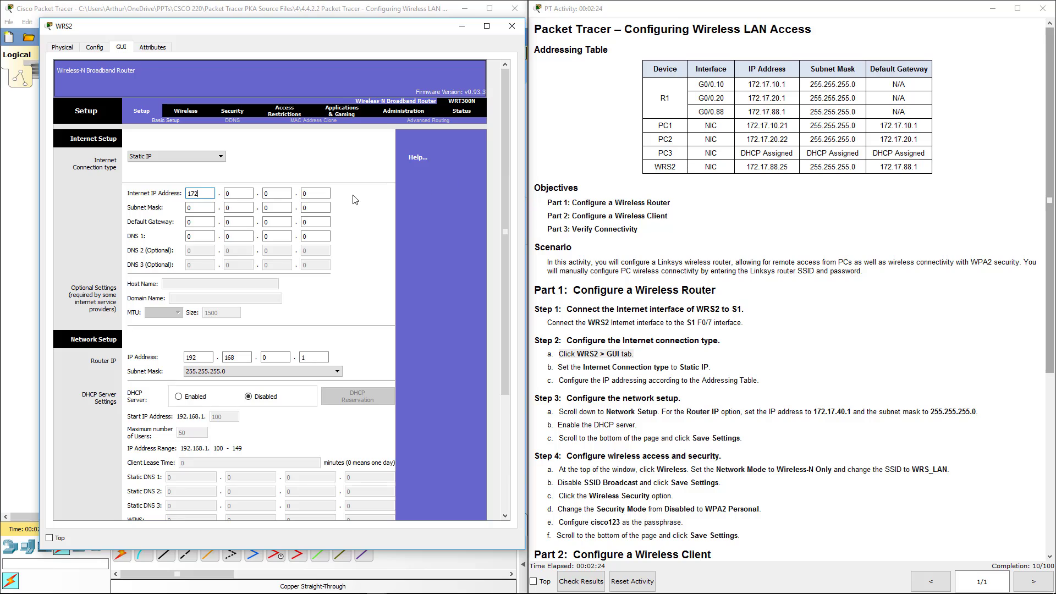
left_click(242, 191)
left_click(265, 190)
type("88")
left_click(315, 193)
type("25")
left_click(205, 212)
type("255.25")
key("Tab")
key("shift+Tab")
type("255")
key("Tab")
type("255")
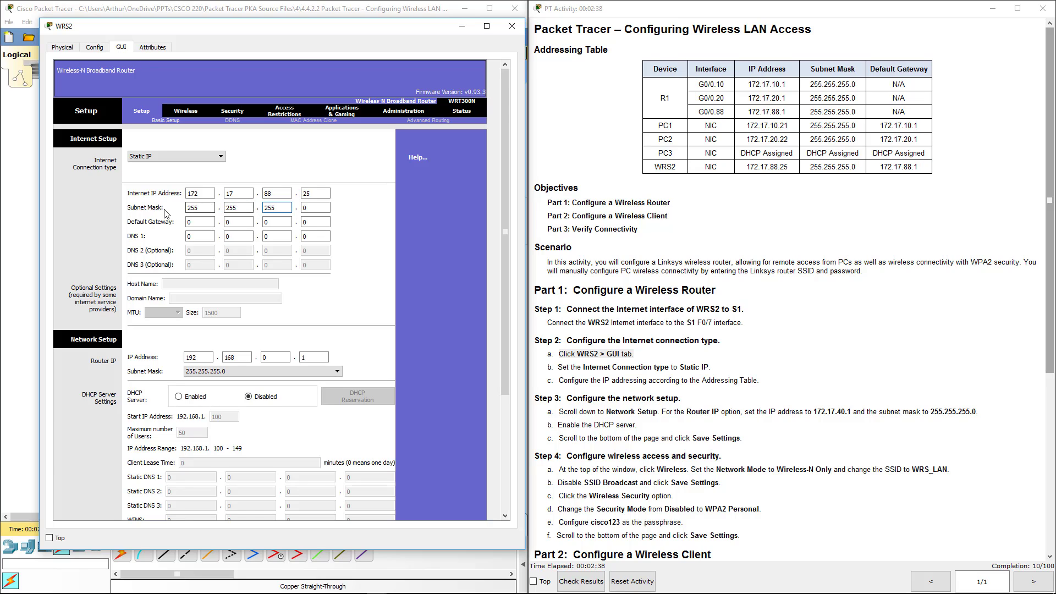
Enter default gateway 172.17.88.1 and DNS 1 server 8.8.8.8.
double_click(197, 221)
type("172")
left_click(236, 221)
type("17")
double_click(274, 223)
type("88")
left_click(327, 221)
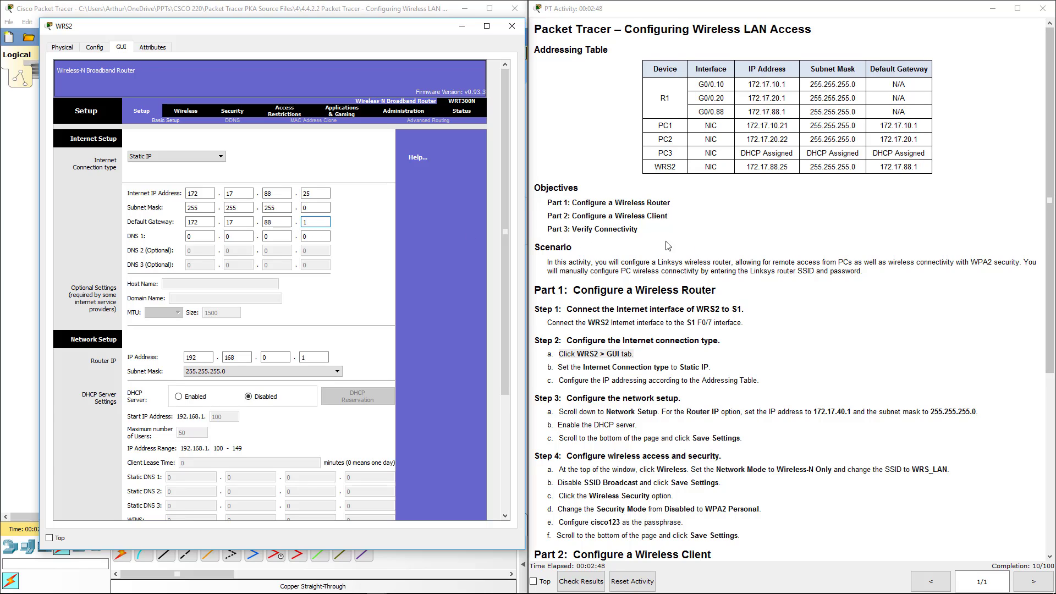
left_click(213, 238)
double_click(190, 236)
type("8")
double_click(238, 237)
type("8")
double_click(282, 235)
type("8")
double_click(316, 236)
type("8")
Change WRS2's router IP address in Network Setup to 172.17.40.1.
left_click(674, 281)
scroll(674, 280, "down", 1)
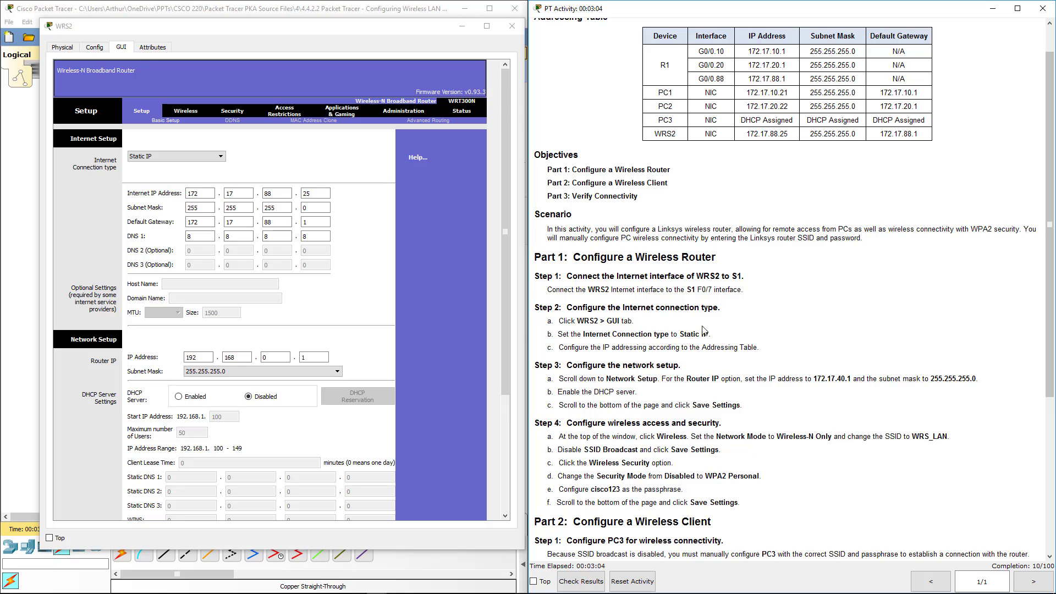
left_click(455, 310)
scroll(451, 302, "down", 2)
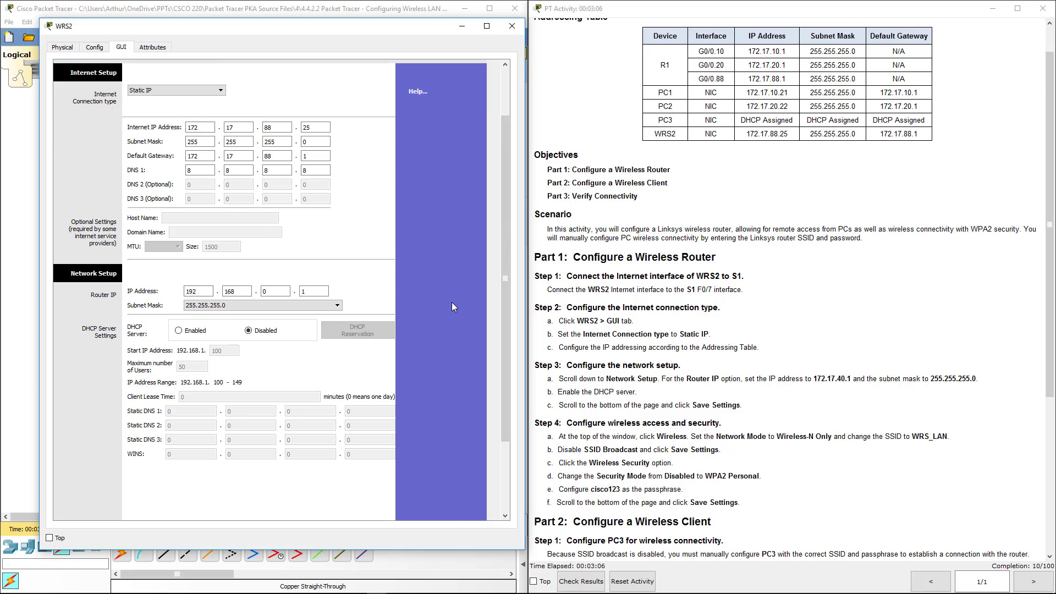
scroll(452, 306, "down", 1)
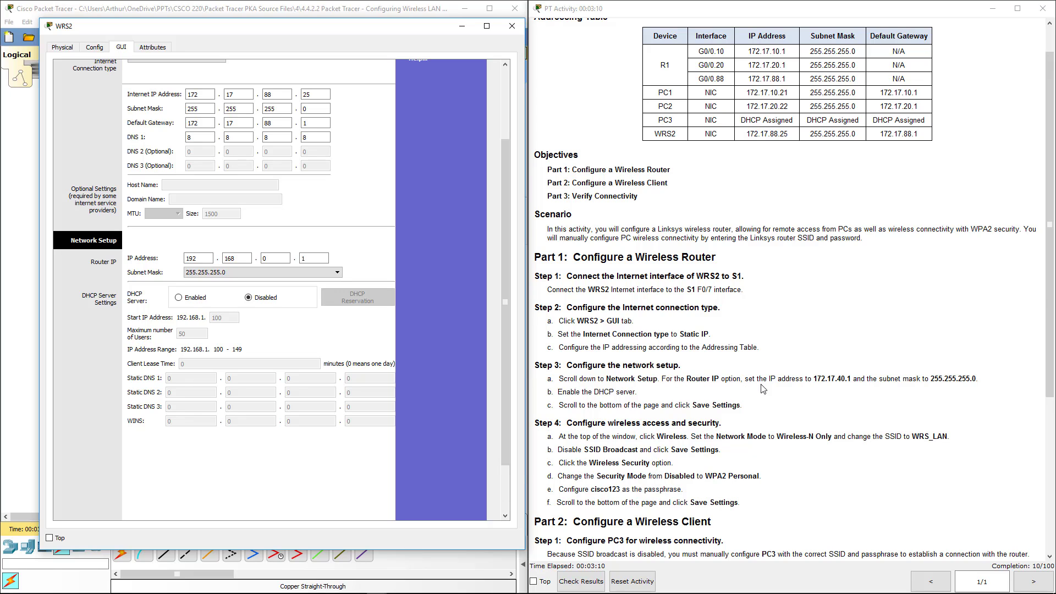
double_click(201, 258)
type("1")
double_click(230, 259)
type("17")
double_click(271, 258)
type("40")
Enable the DHCP server and save the network setup settings.
left_click(178, 297)
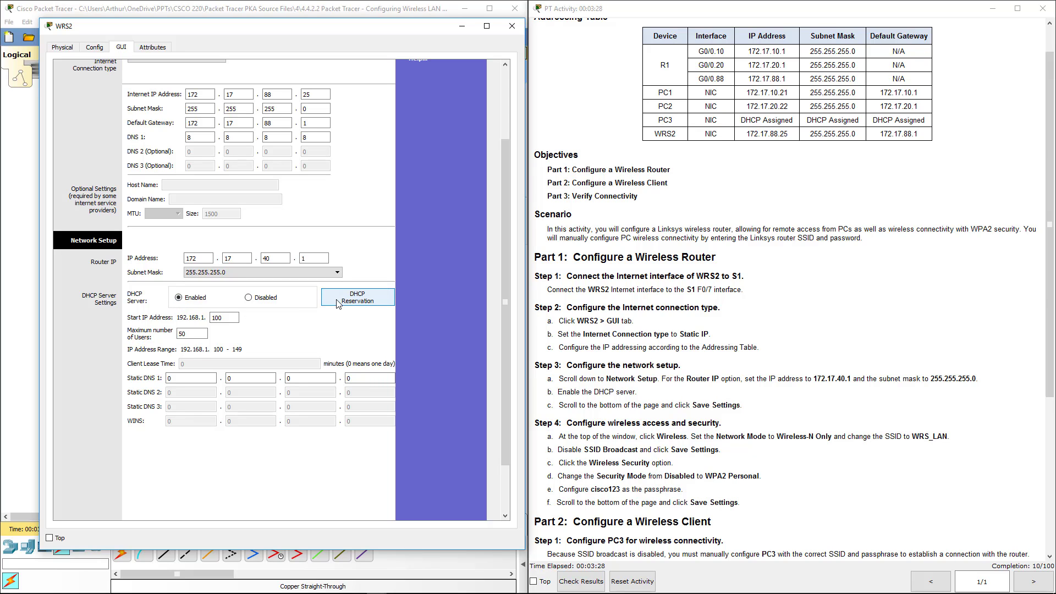
scroll(338, 303, "down", 3)
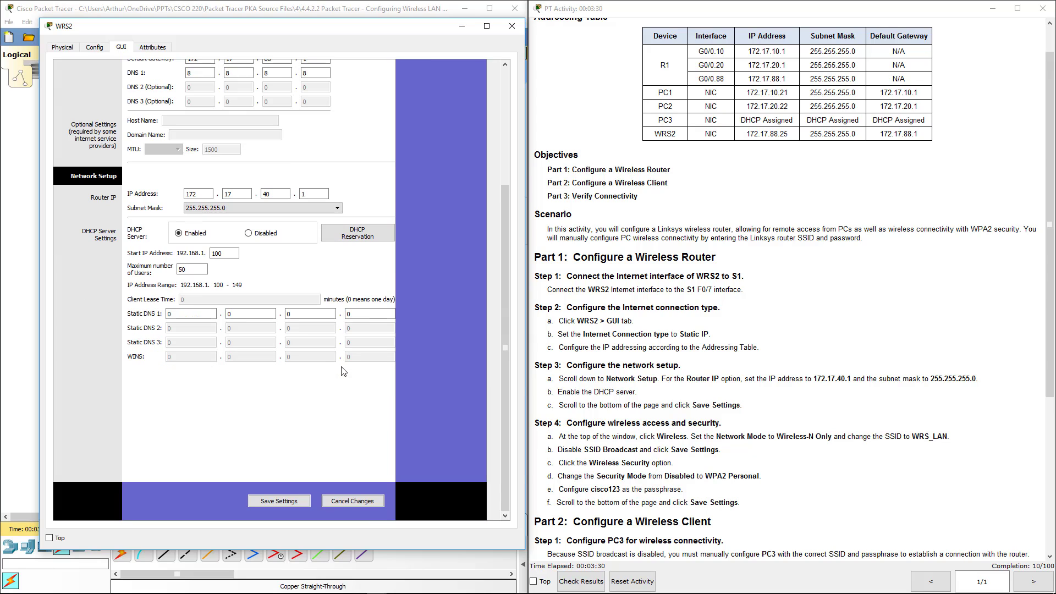
left_click(271, 502)
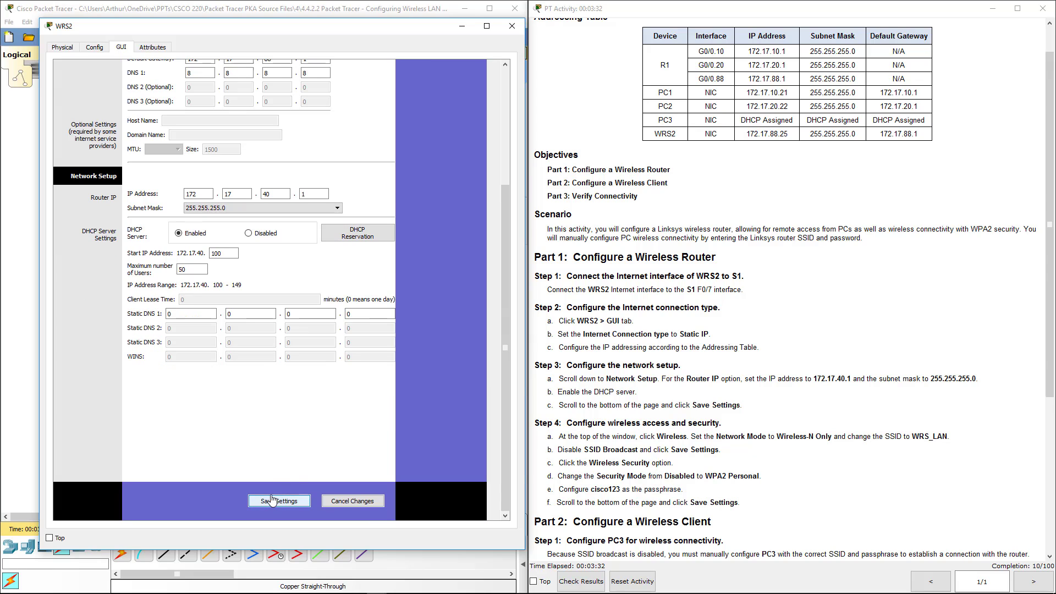
left_click(272, 501)
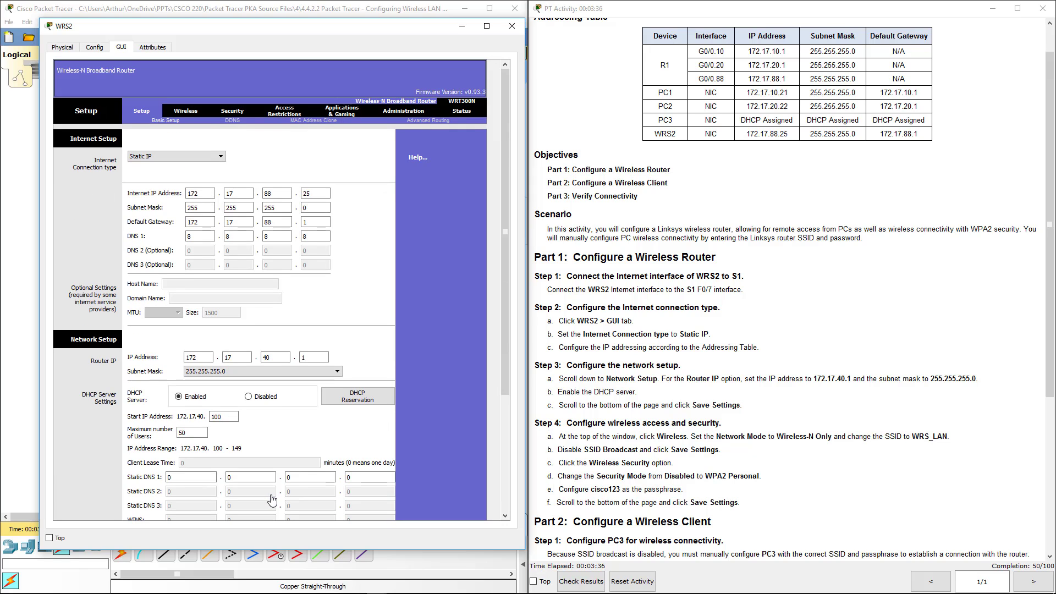
Set WRS2's wireless network mode to Wireless-N Only.
left_click(725, 389)
scroll(725, 389, "down", 5)
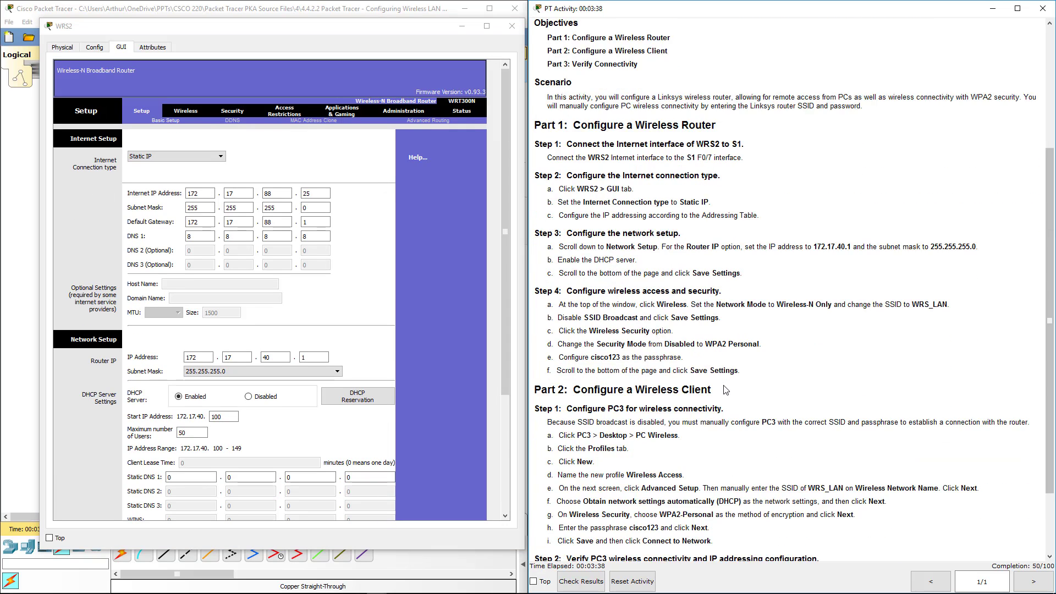
left_click_drag(597, 166, 778, 187)
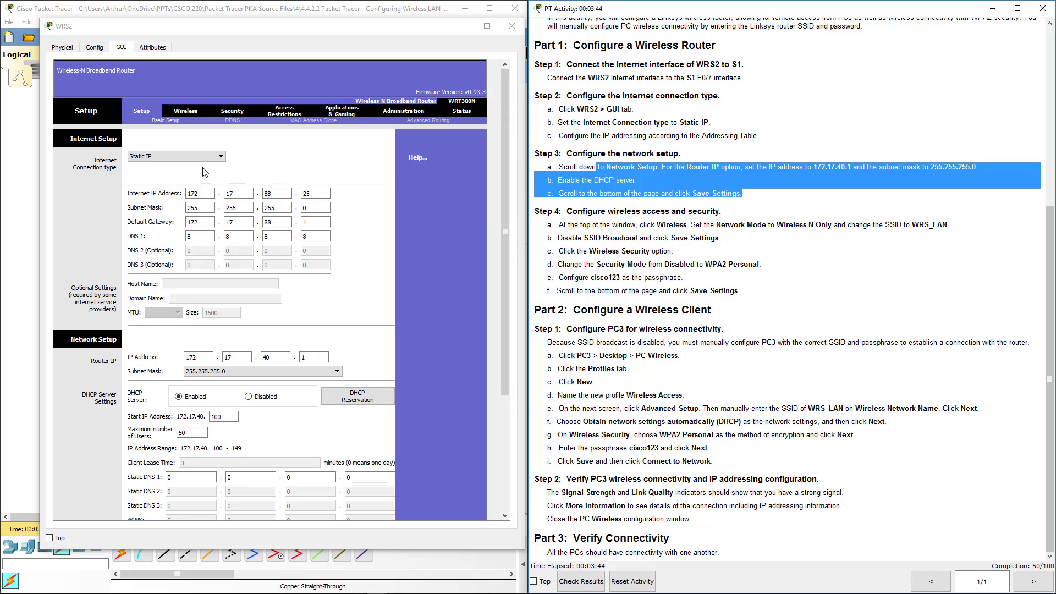
left_click(180, 112)
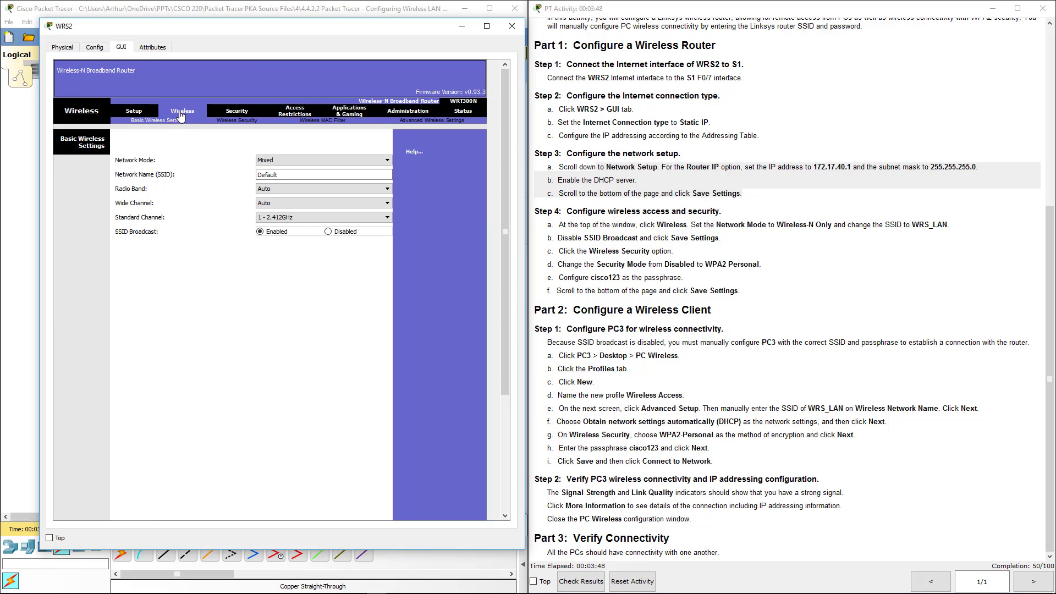
left_click(278, 160)
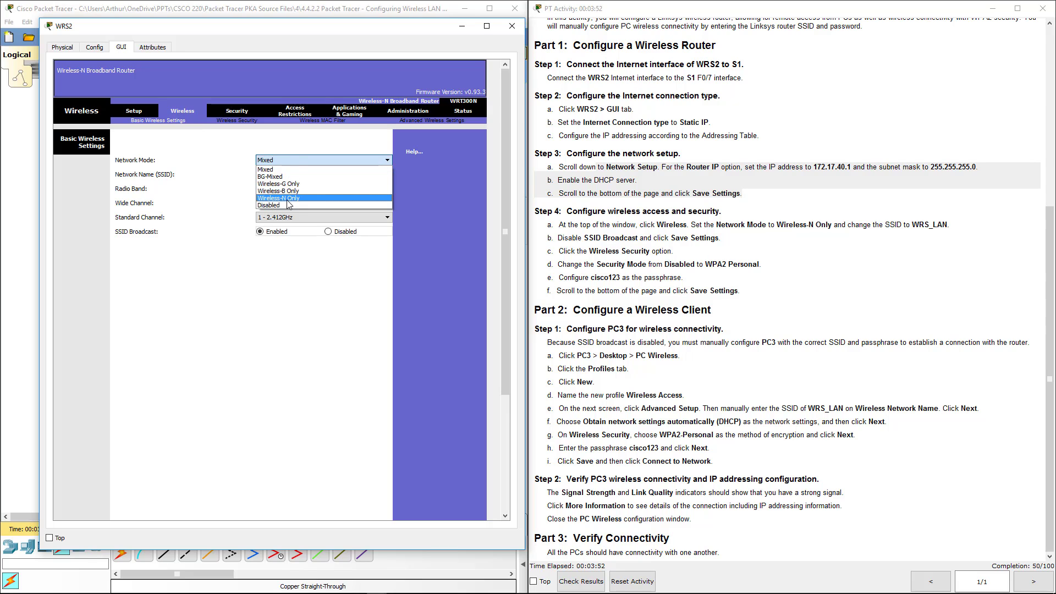
left_click(279, 198)
left_click(284, 175)
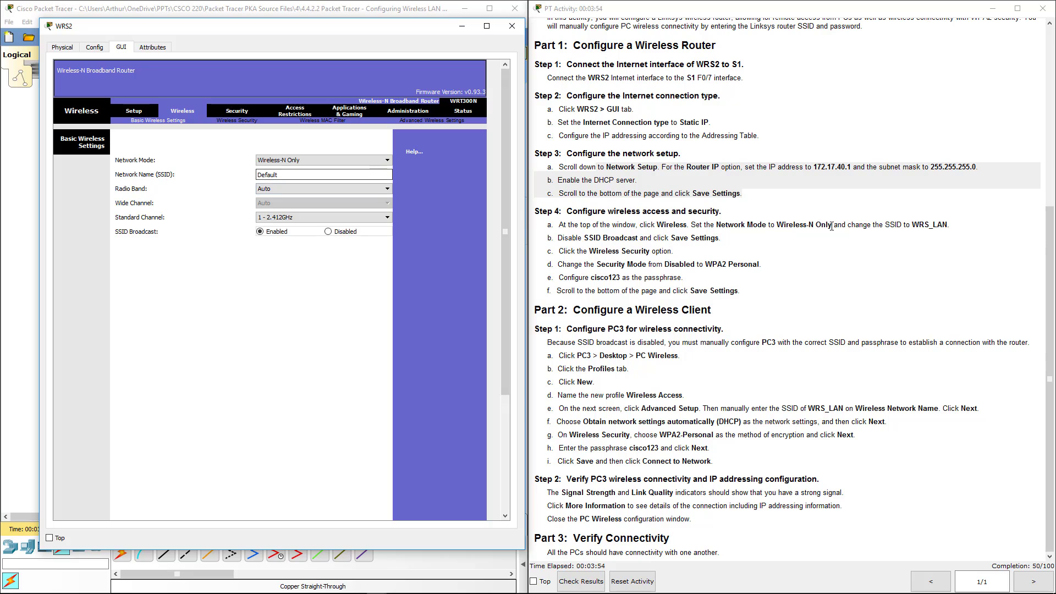
Replace the network name (SSID) Default with WRS_LAN copied from the instructions.
left_click_drag(948, 225, 915, 227)
key("ctrl+c")
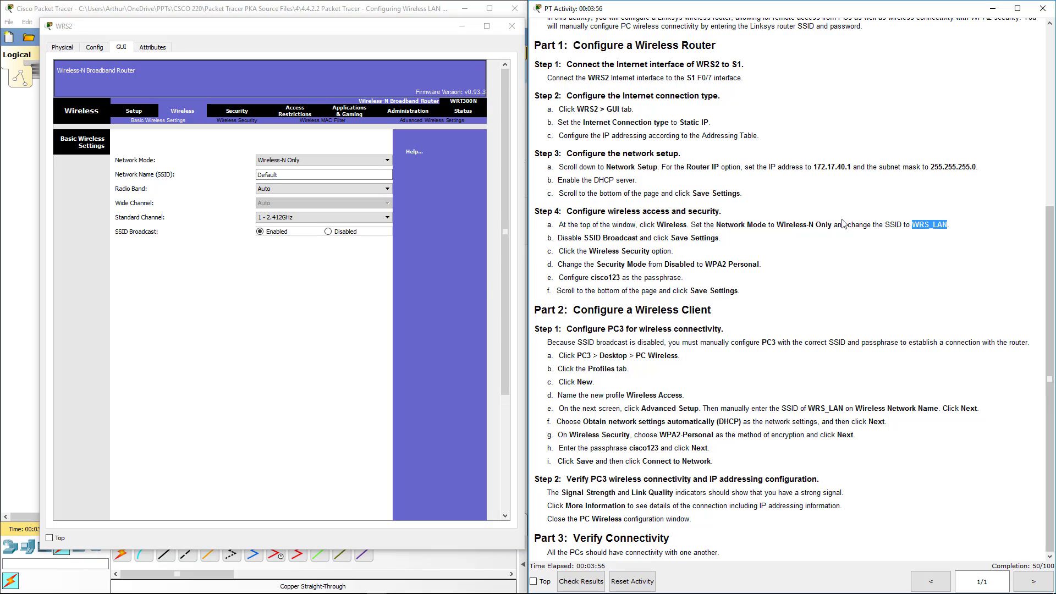
left_click(275, 175)
double_click(268, 174)
key("ctrl+v")
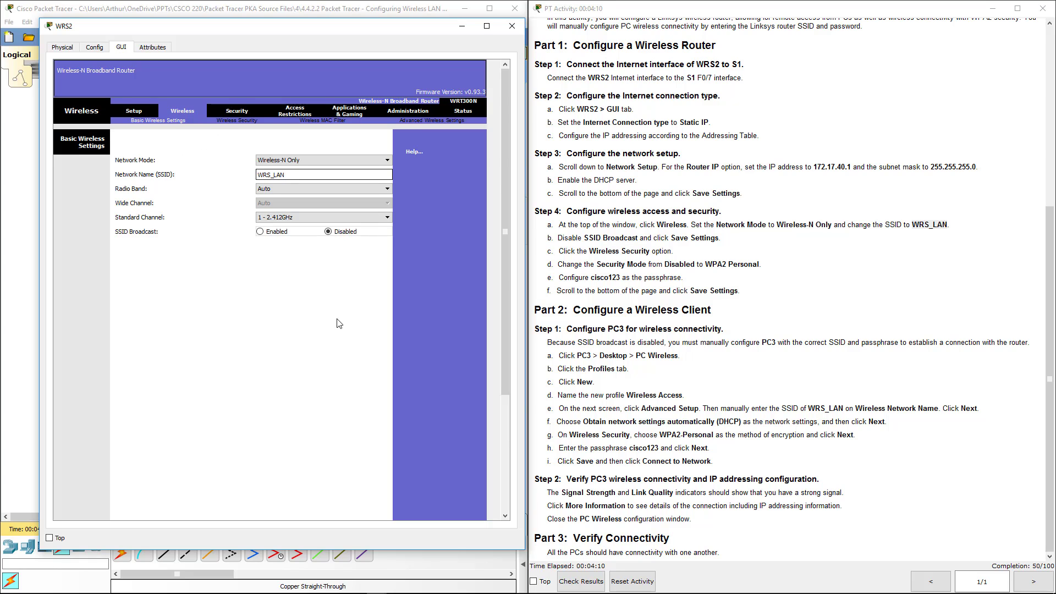
scroll(330, 330, "down", 3)
Save the basic wireless settings and set the wireless security mode to WPA2 Personal.
left_click(260, 505)
left_click(240, 121)
left_click(286, 158)
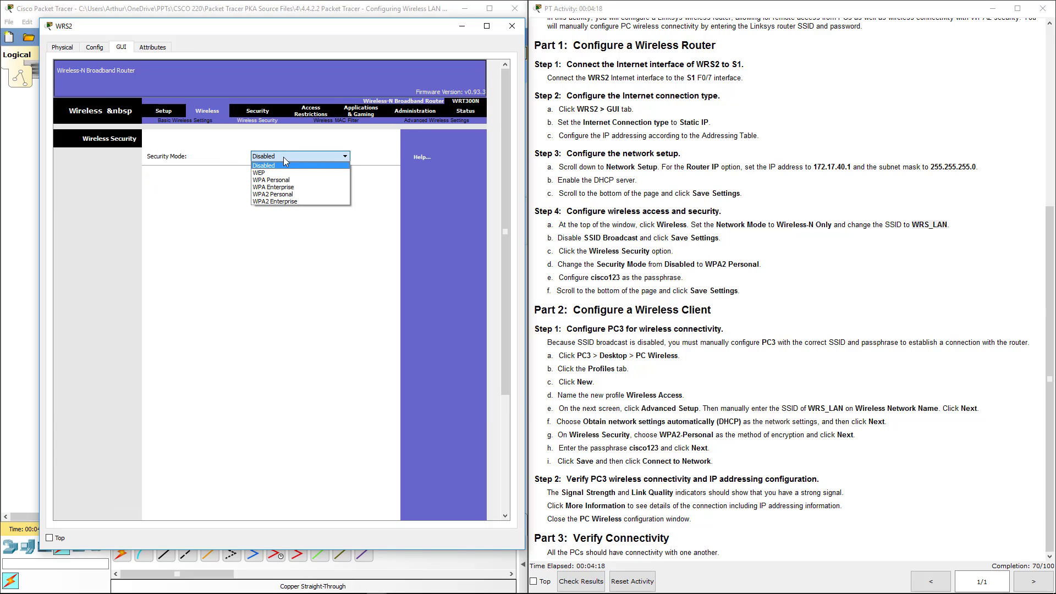
left_click(294, 194)
Paste the passphrase from the instructions into WRS2's passphrase field.
left_click_drag(605, 264, 777, 260)
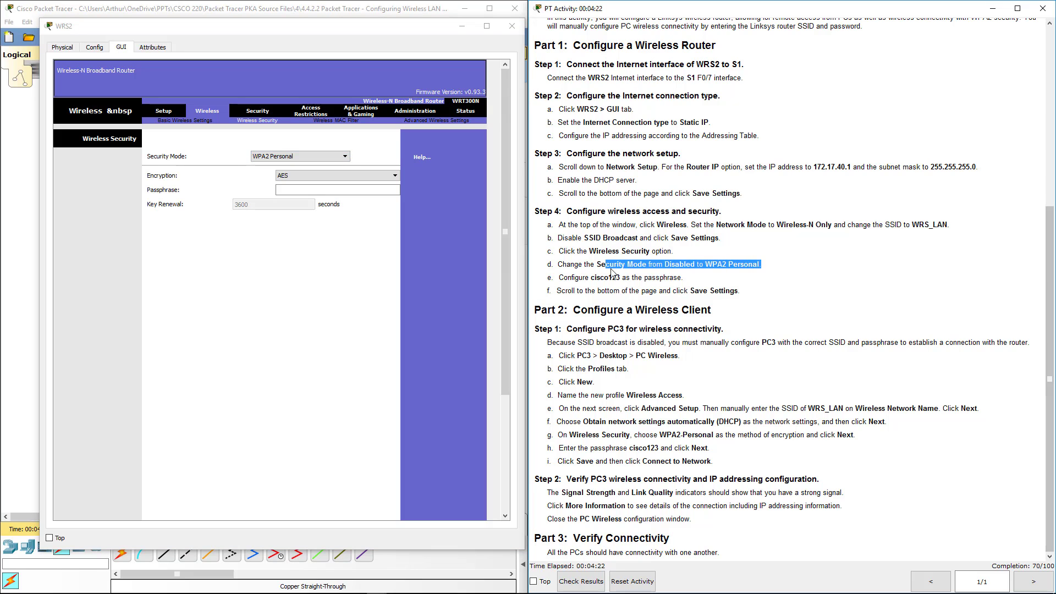
double_click(597, 278)
key("ctrl+c")
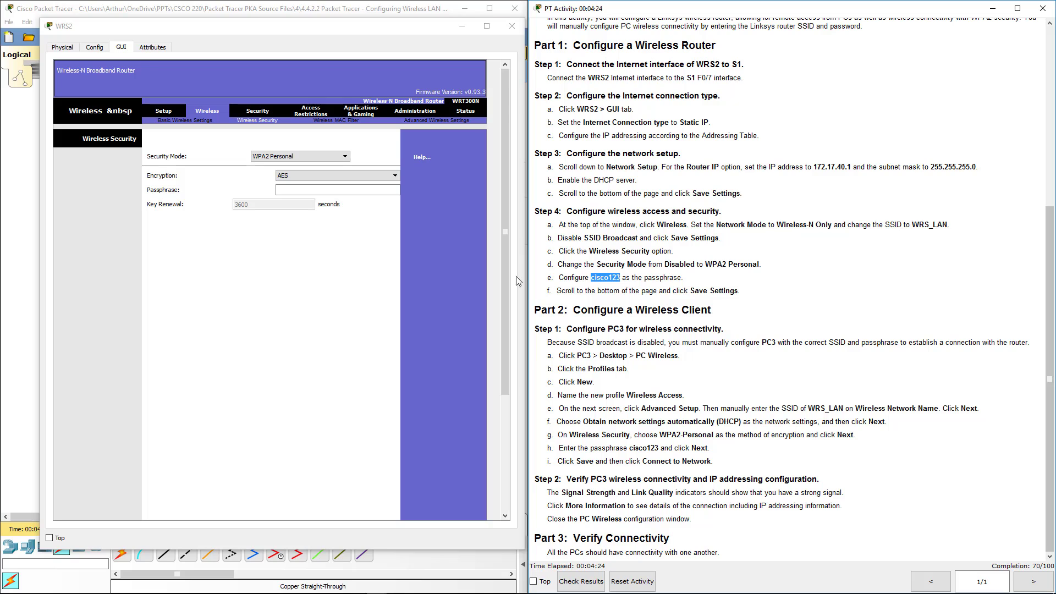
left_click(291, 190)
key("ctrl+v")
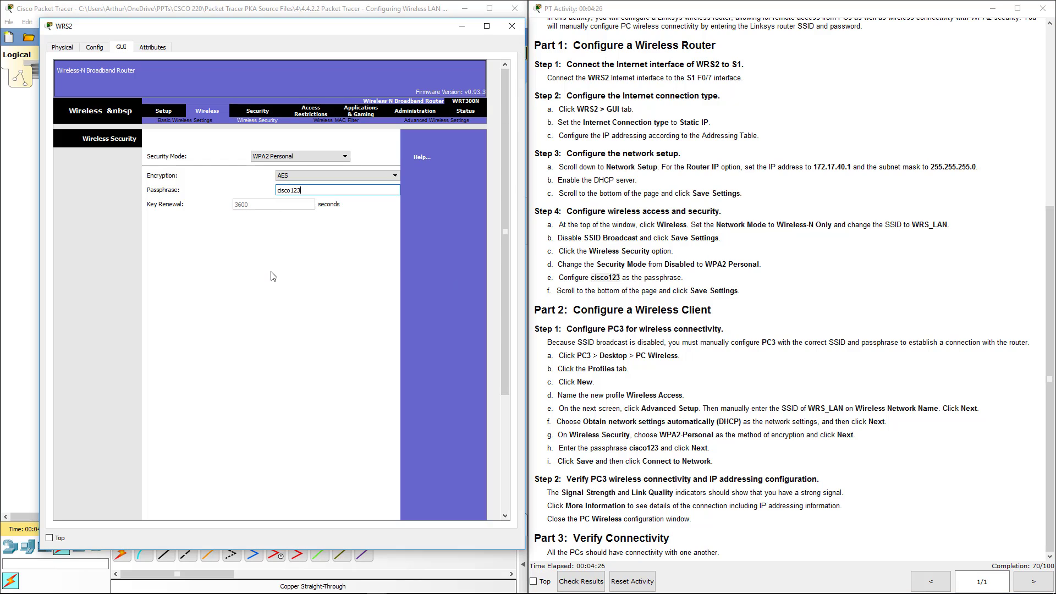
scroll(317, 344, "down", 10)
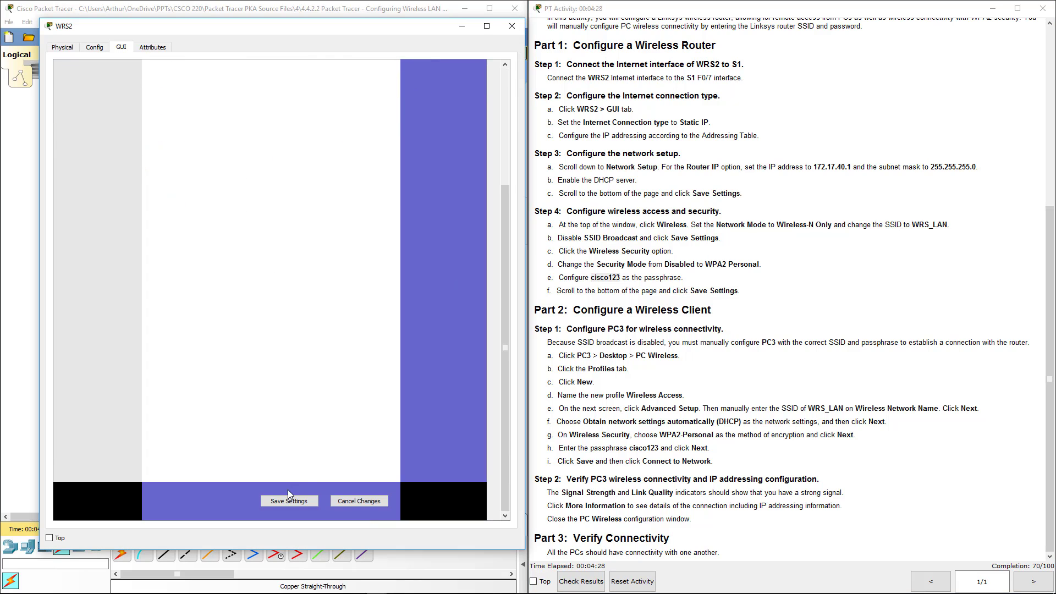
left_click(619, 290)
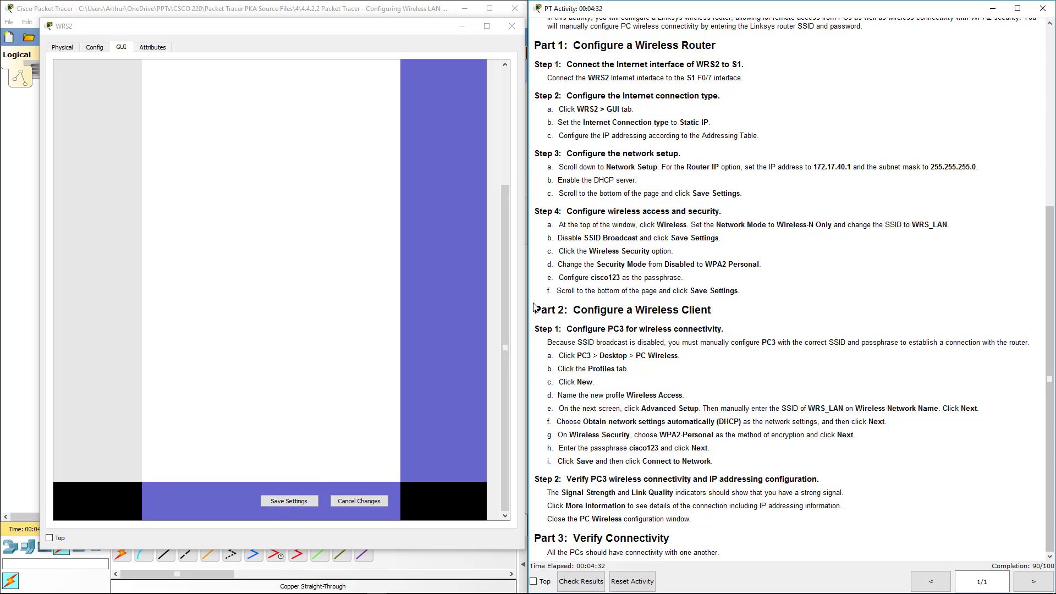
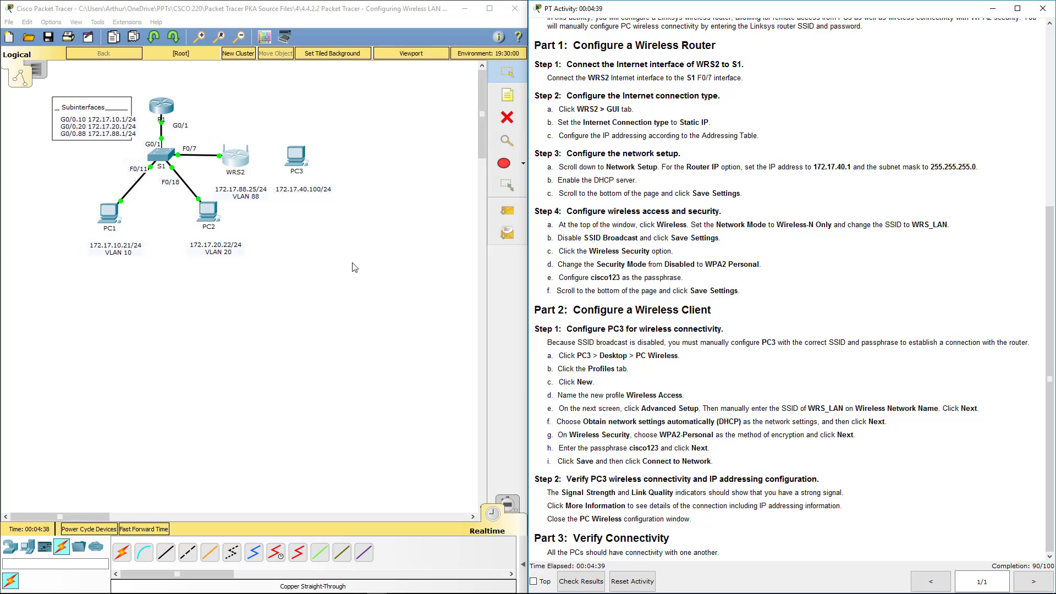
Open the PC Wireless app from PC3's Desktop.
left_click(300, 157)
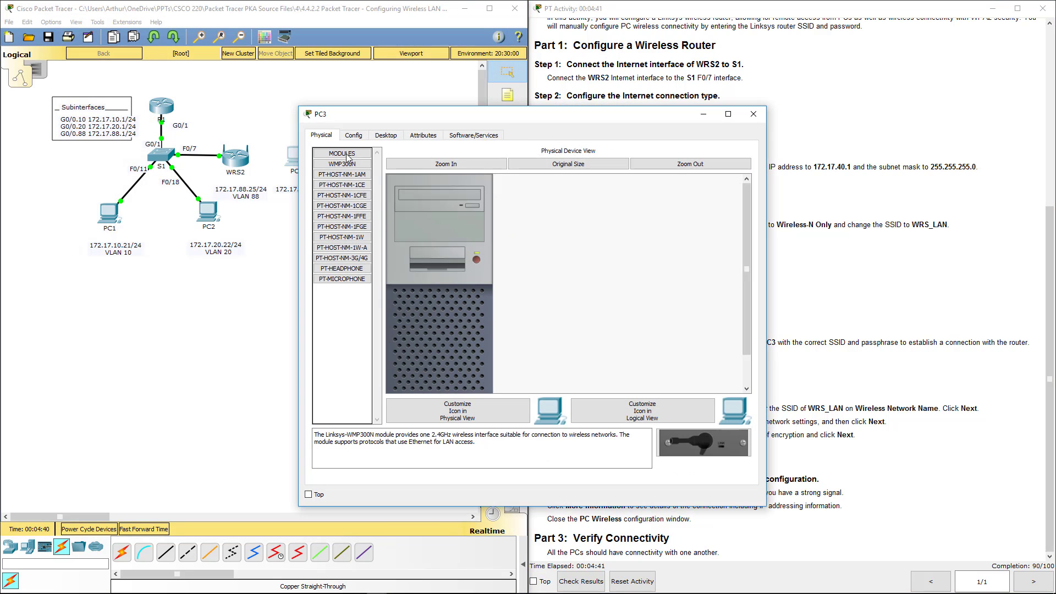
left_click(386, 135)
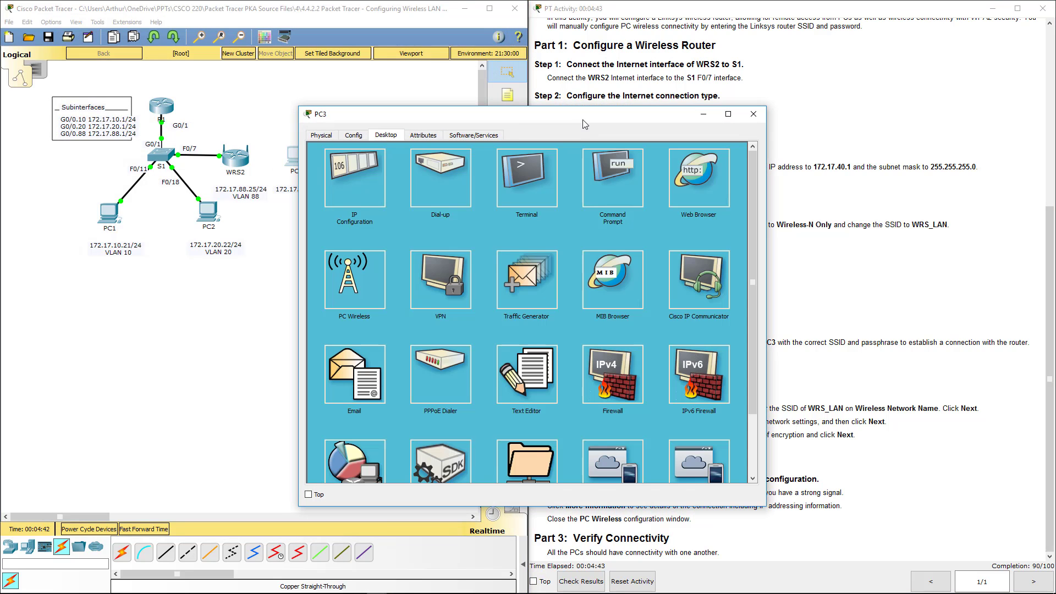
left_click_drag(584, 120, 333, 92)
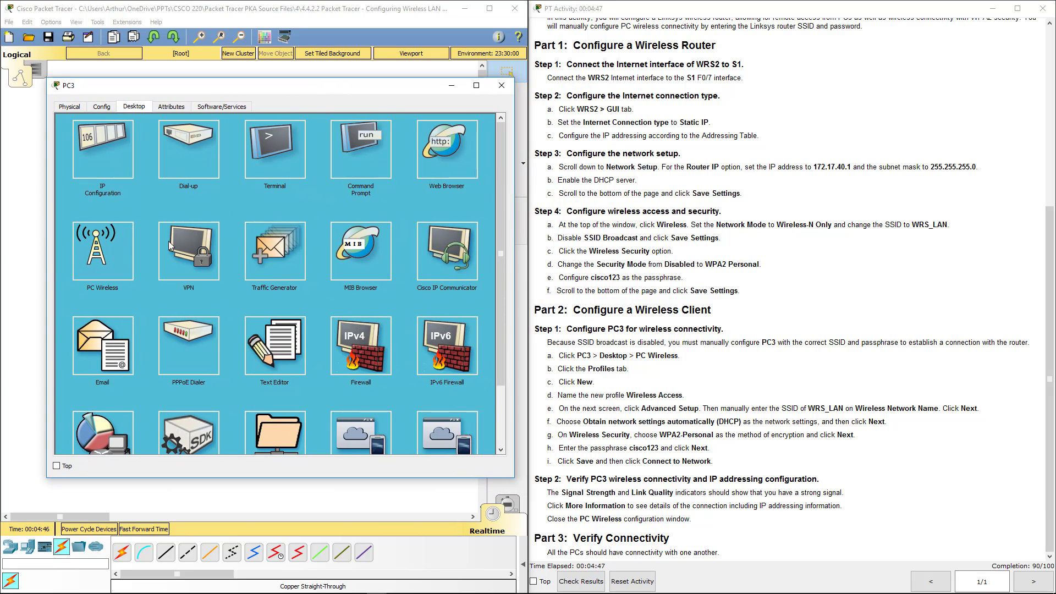
left_click(78, 273)
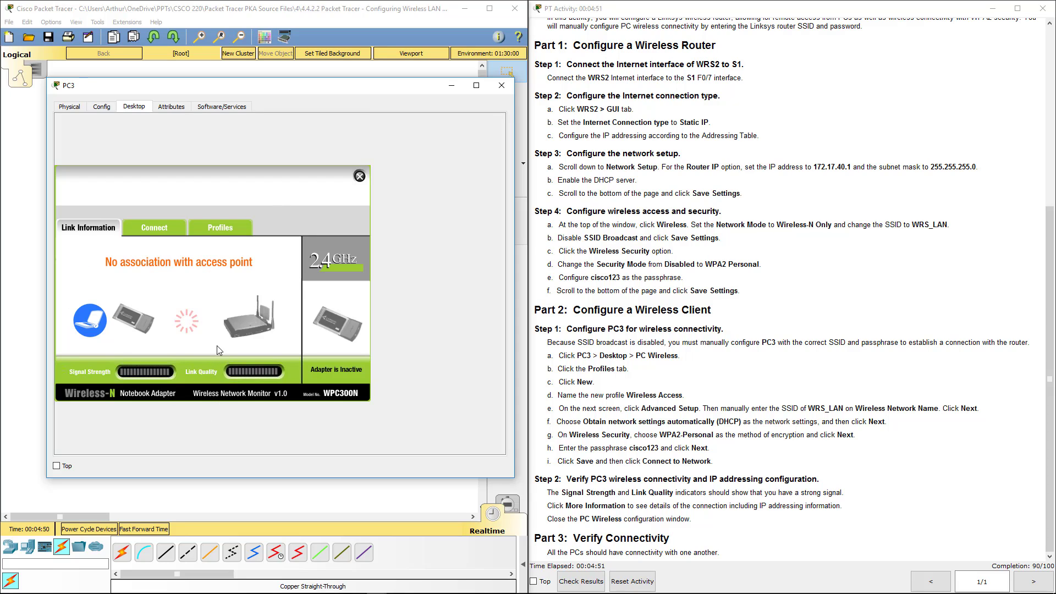
Create a new wireless profile named 'Wireless Access' in the Profiles list.
left_click(154, 230)
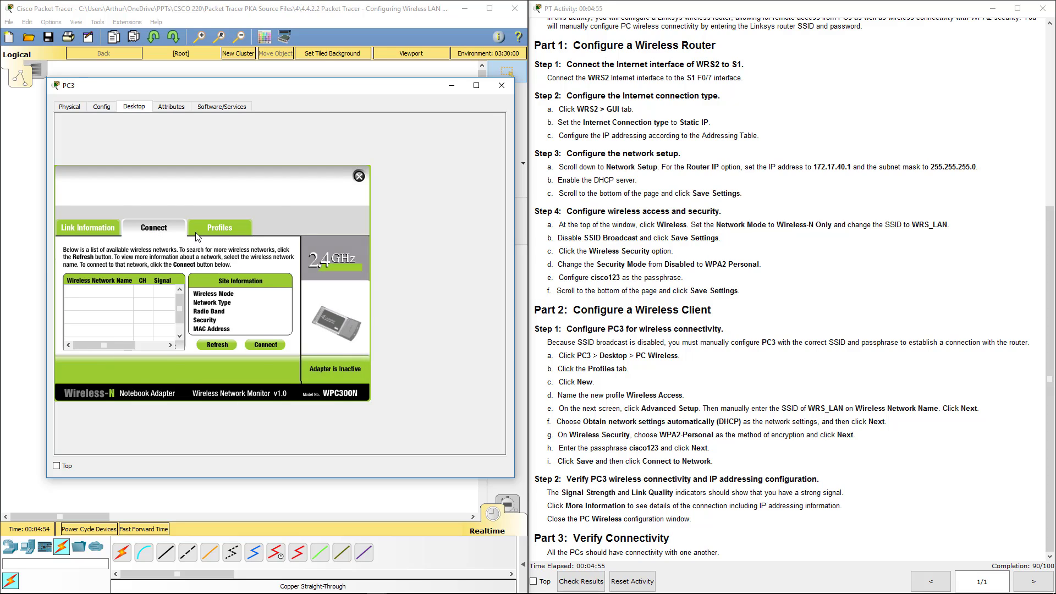
left_click(199, 234)
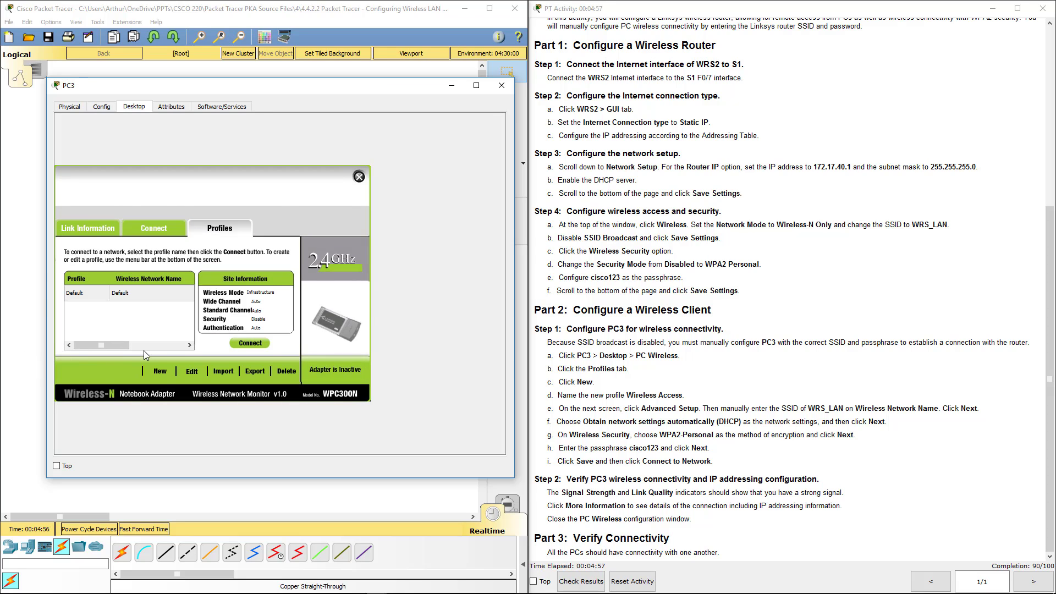
left_click(160, 372)
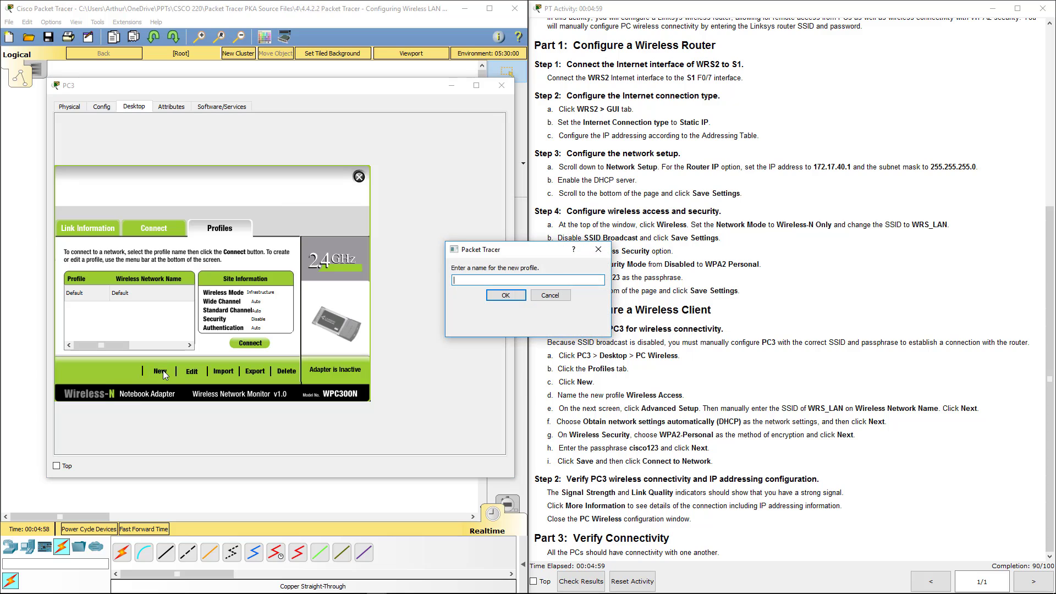
left_click_drag(522, 252, 313, 256)
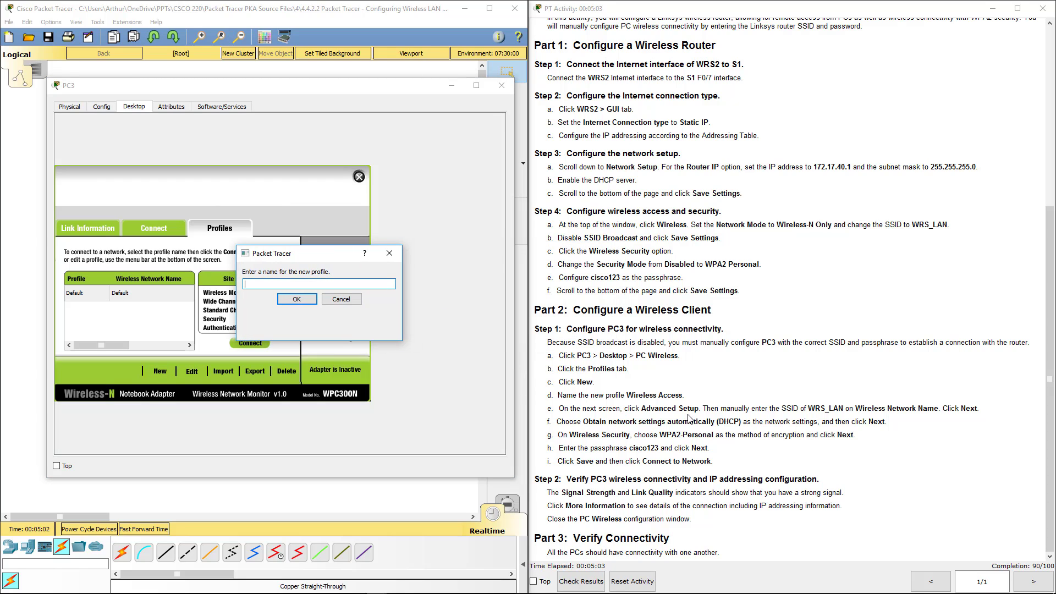
left_click(266, 284)
type("Wirele")
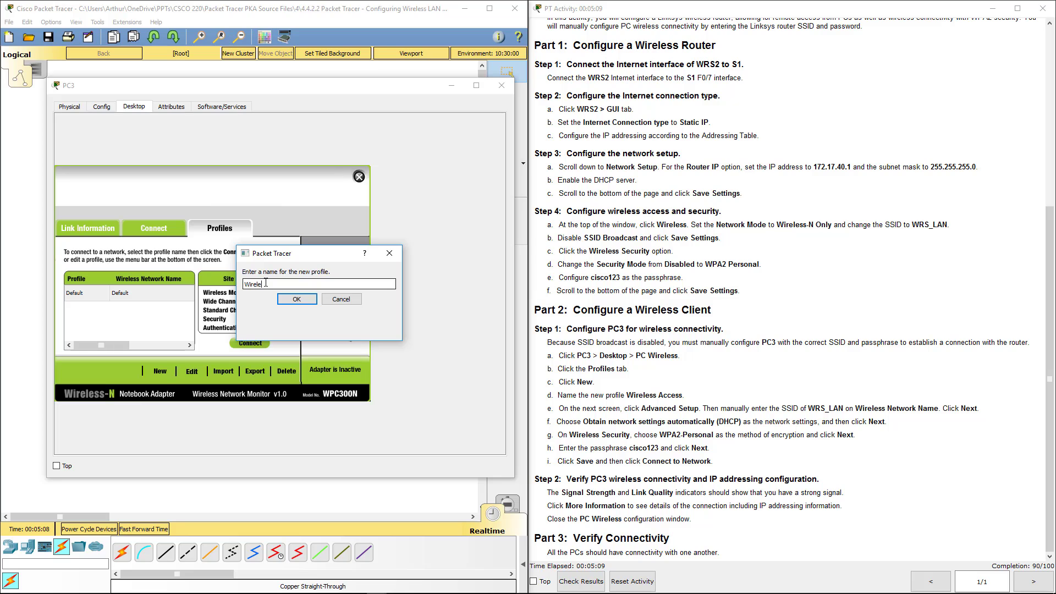
type("ss Access")
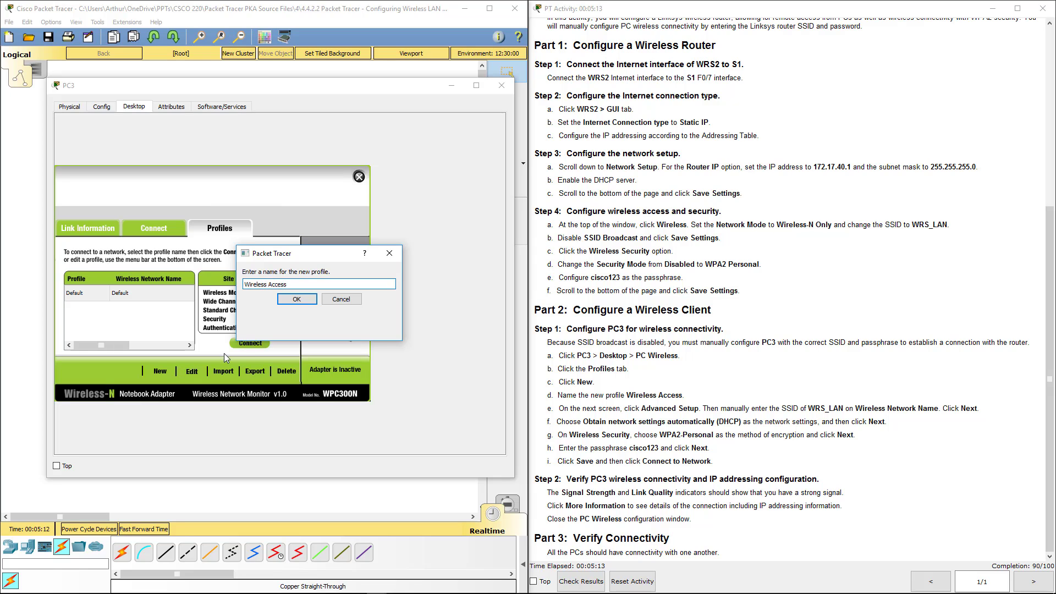
left_click(297, 298)
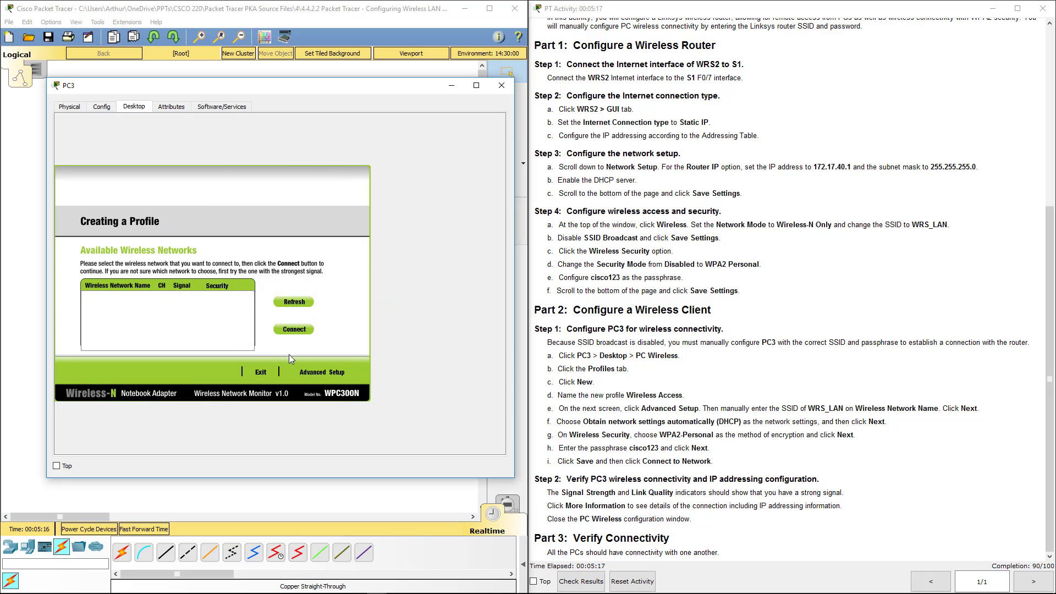
Enter the network manually, using WRS_LAN copied from the instructions as the SSID.
left_click(305, 373)
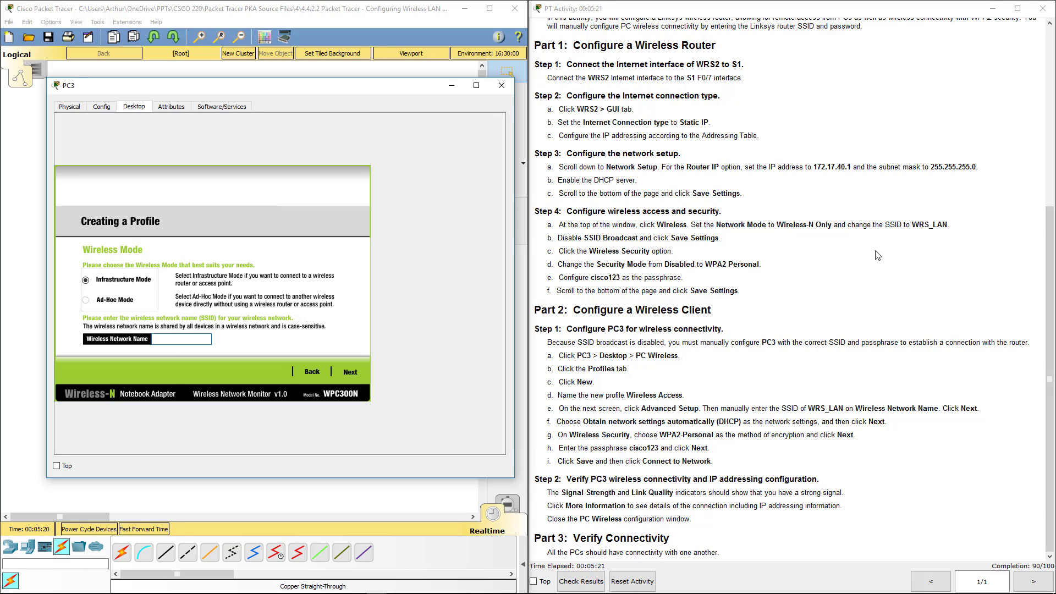
left_click(928, 237)
left_click_drag(911, 225, 958, 227)
key("ctrl+c")
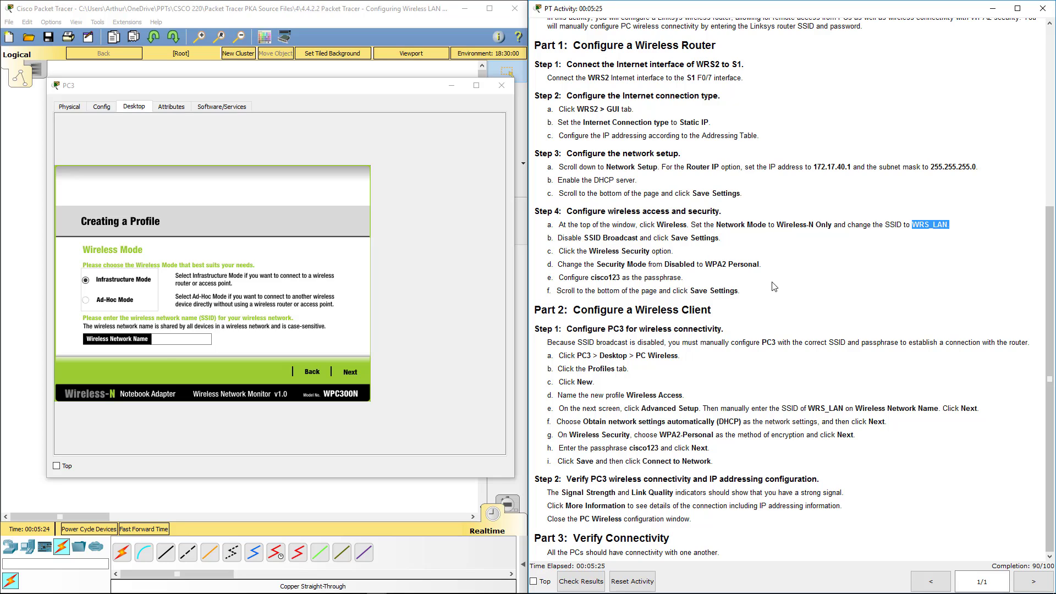
left_click(172, 338)
key("ctrl+v")
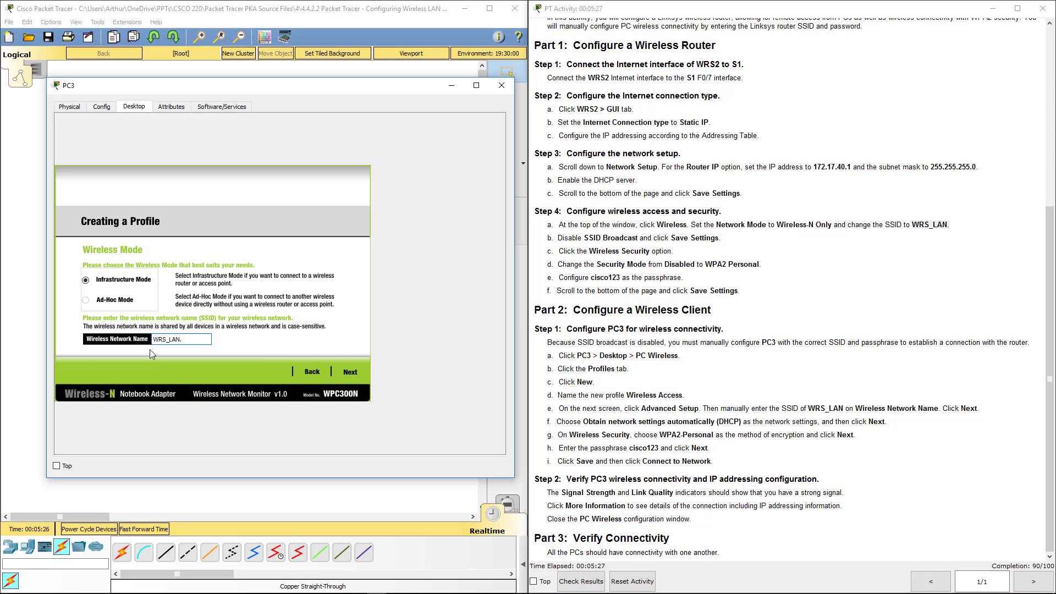
left_click(355, 374)
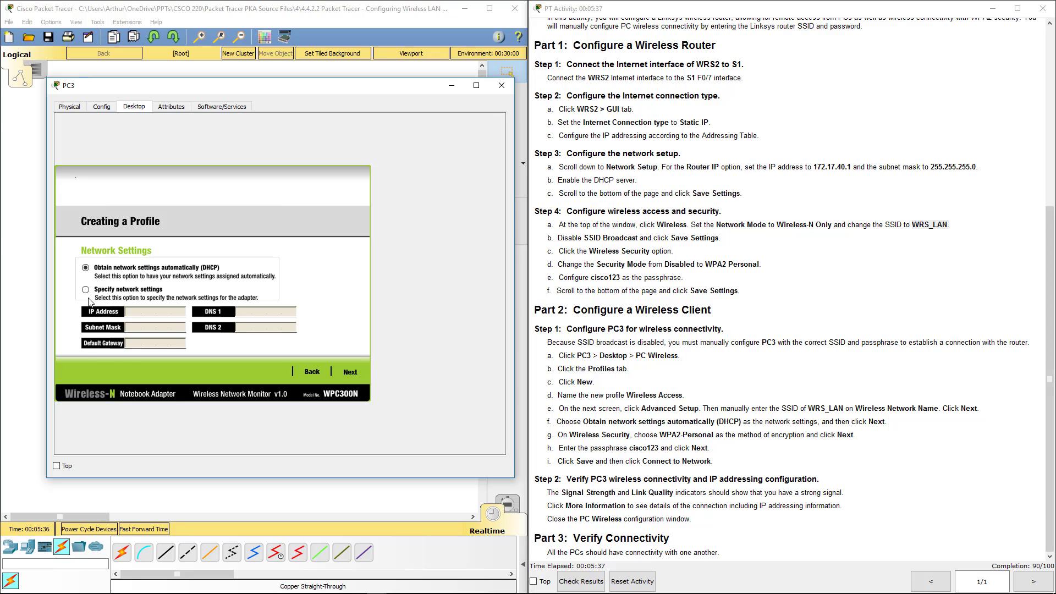
Keep DHCP, choose WPA2-Personal with the pre-shared key, and save the profile.
left_click(350, 371)
left_click(182, 269)
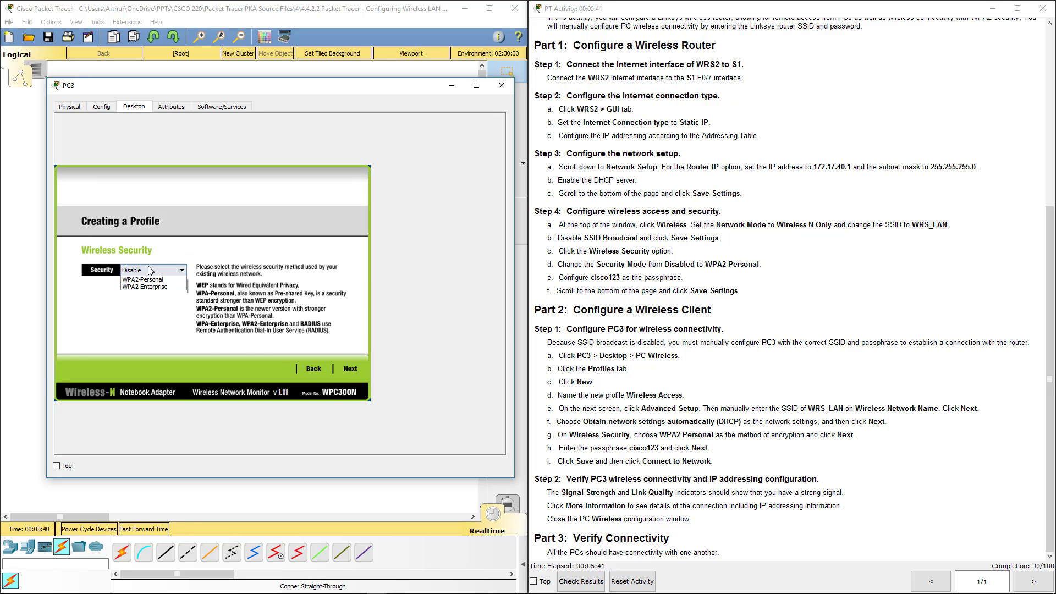
left_click(151, 298)
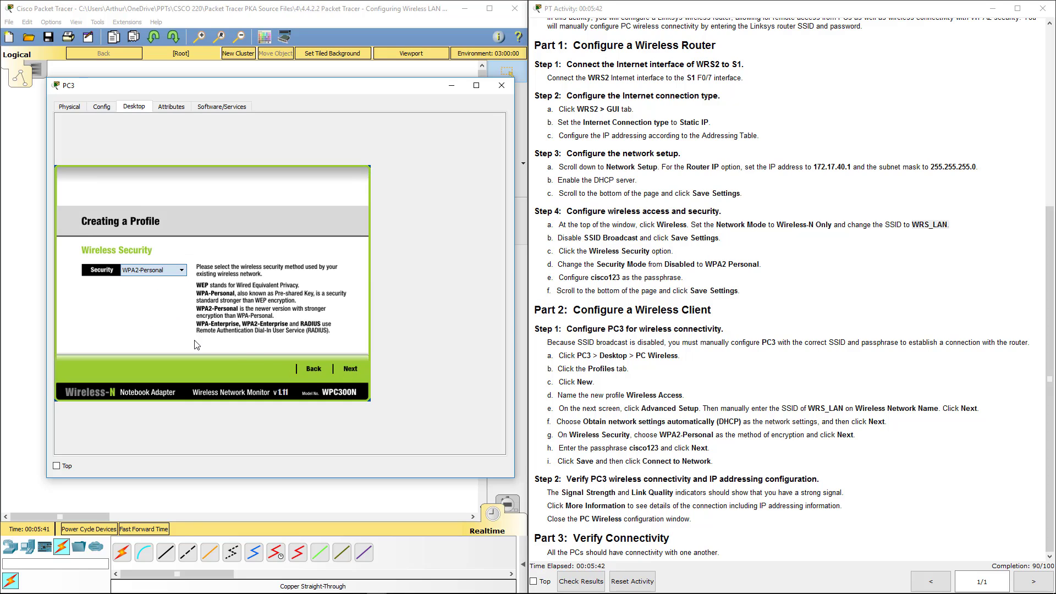
left_click(346, 370)
left_click(133, 270)
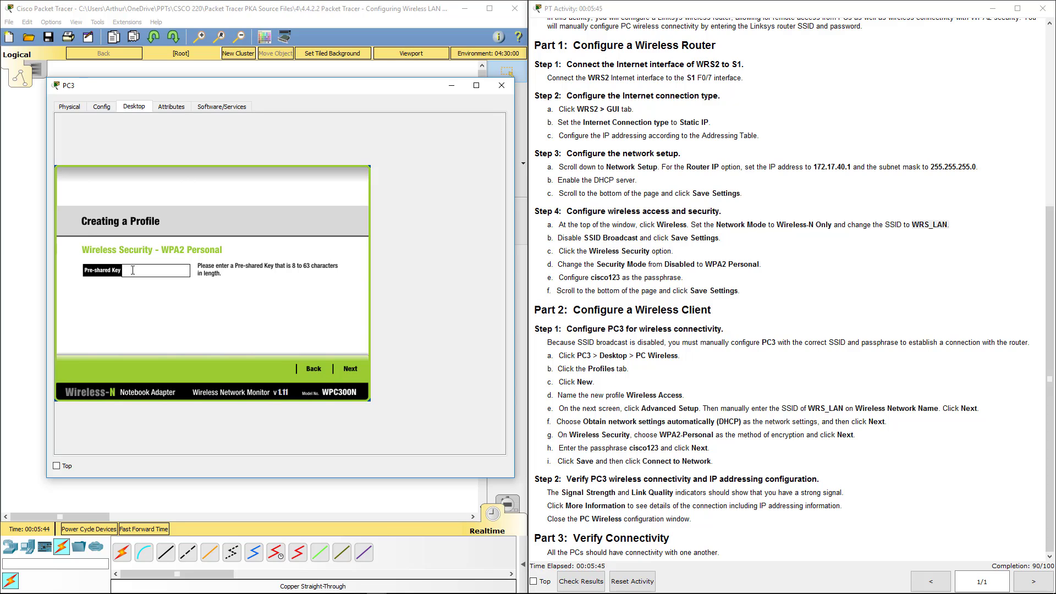
type("cisco123")
key("ctrl+a")
type("cisco1")
left_click(352, 369)
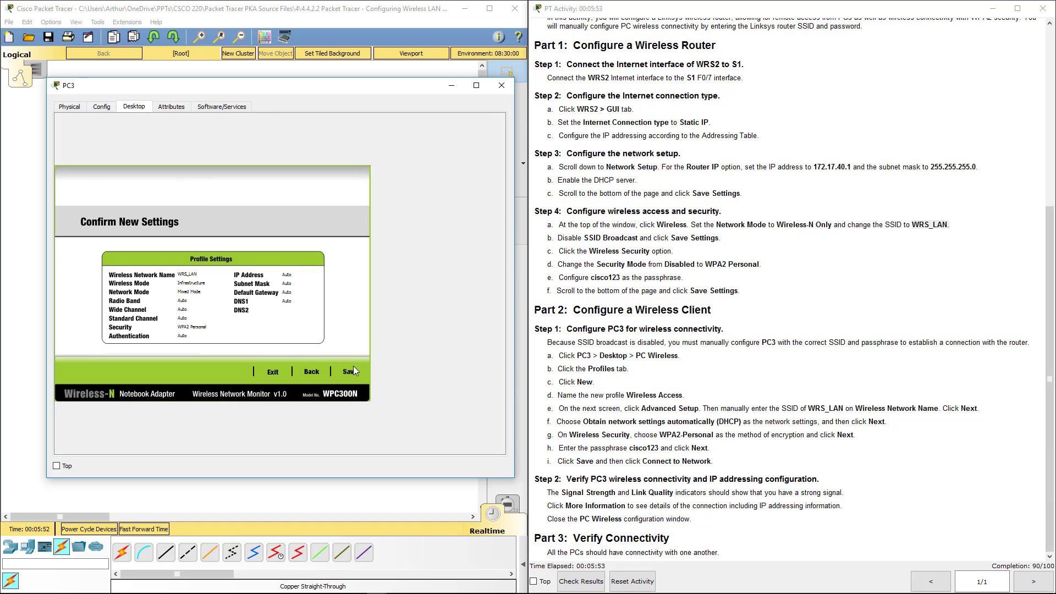
left_click(351, 372)
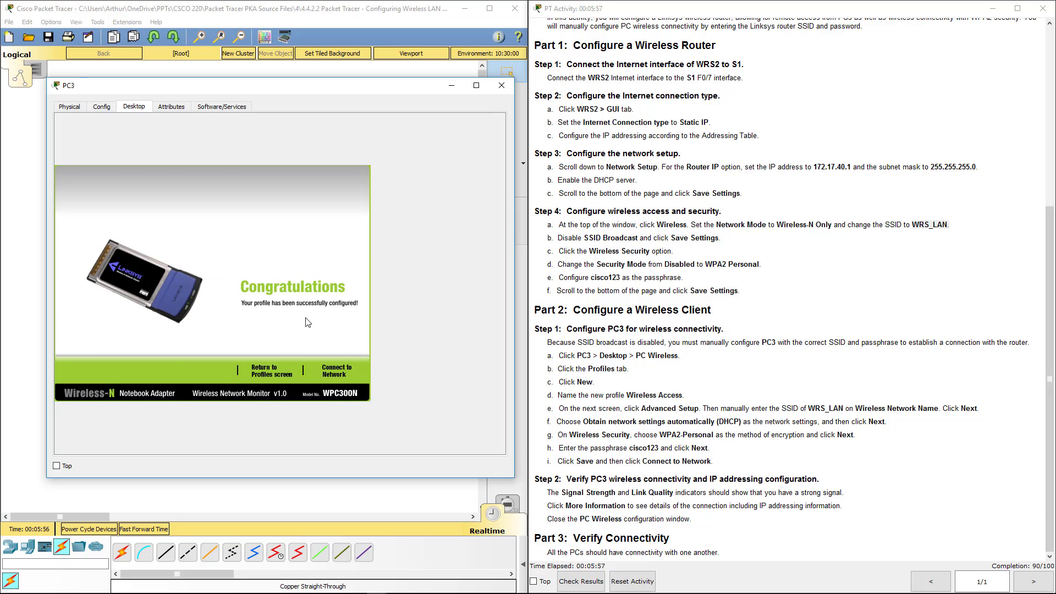
Try connecting from the available networks list and dismiss the select-a-network warning.
left_click(333, 371)
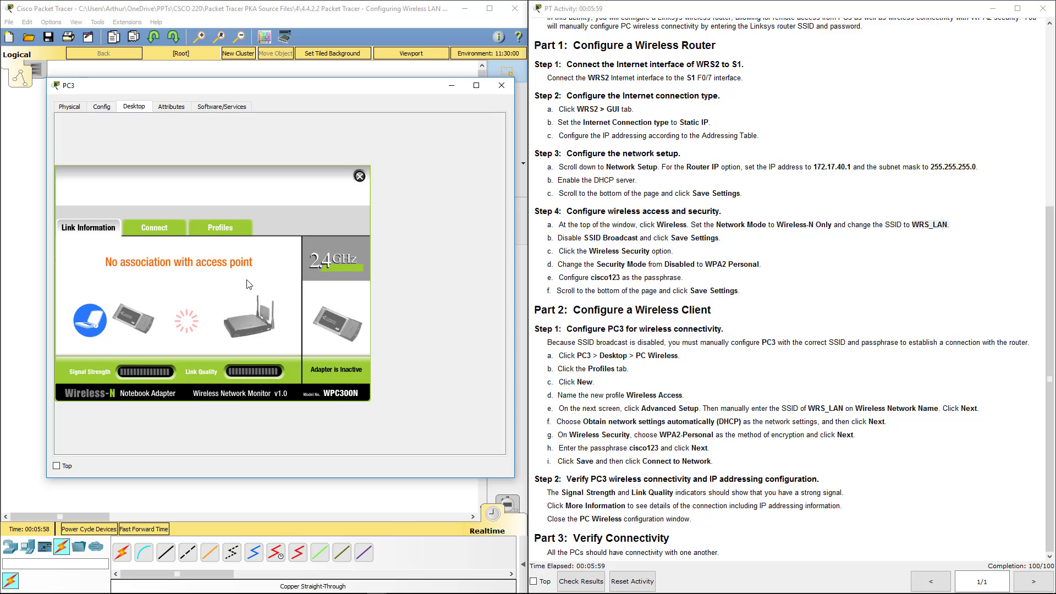
left_click(160, 224)
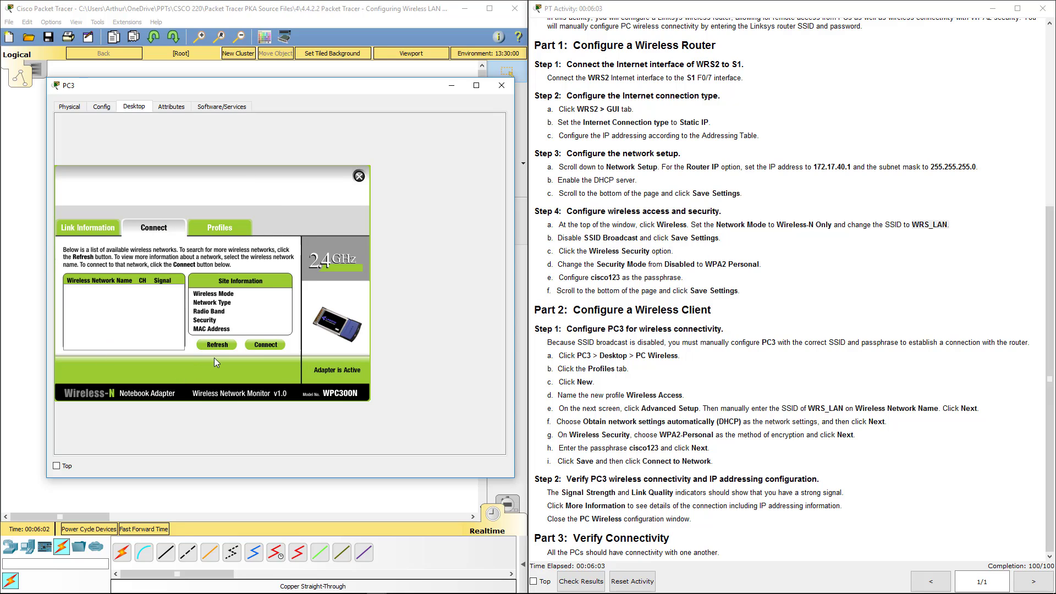
left_click(272, 344)
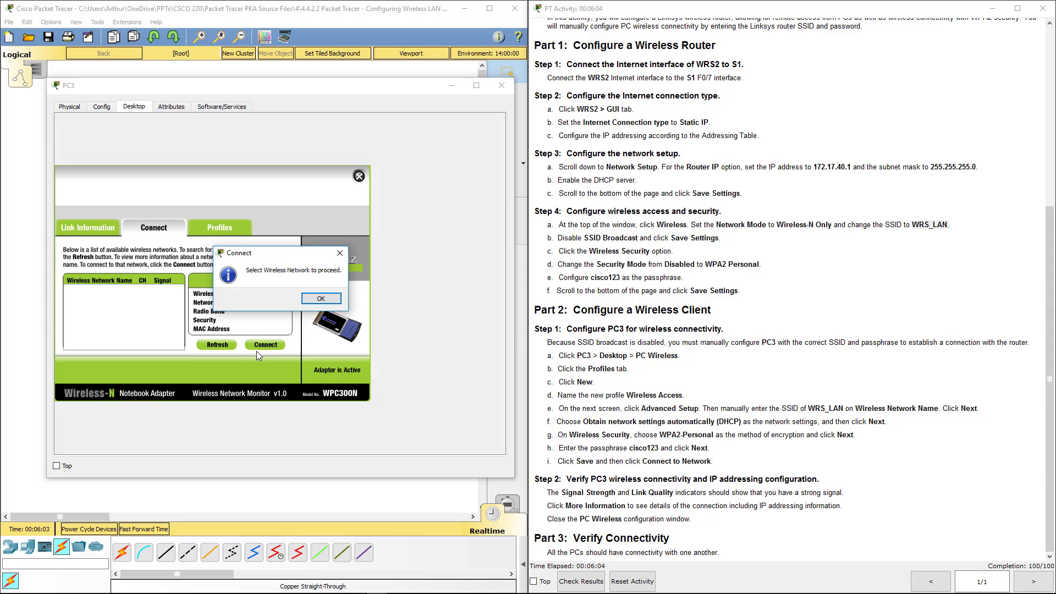
left_click(320, 299)
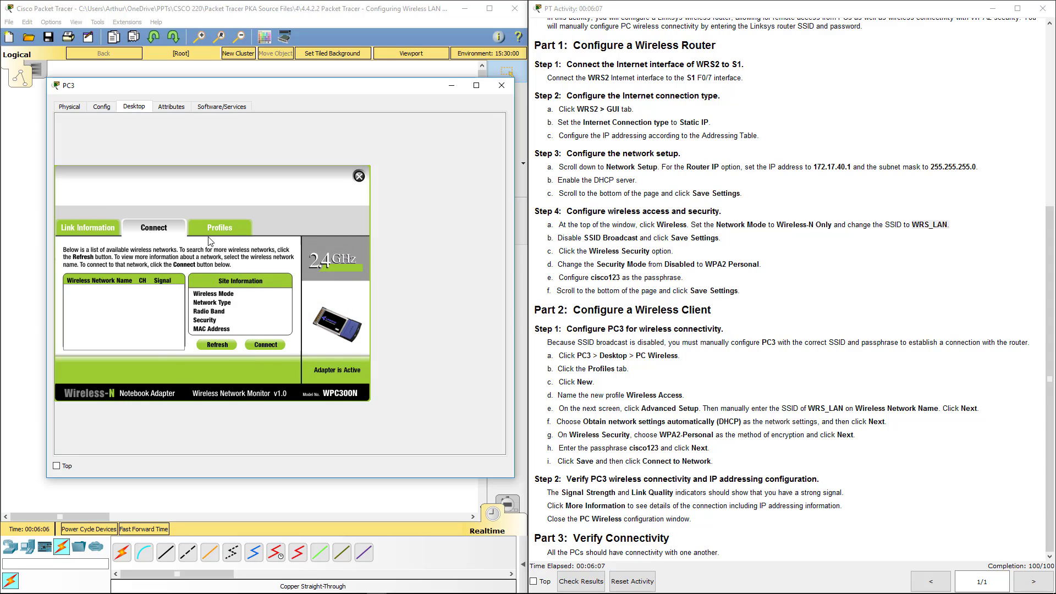
Connect PC3 with the Wireless Access profile and check the link status.
left_click(210, 237)
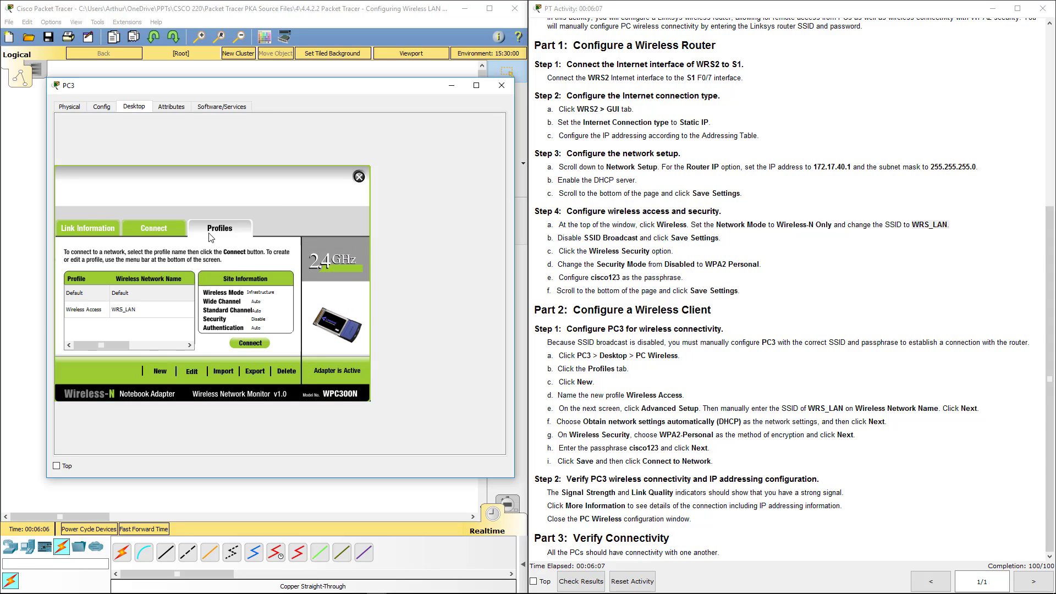
left_click(94, 313)
left_click(252, 344)
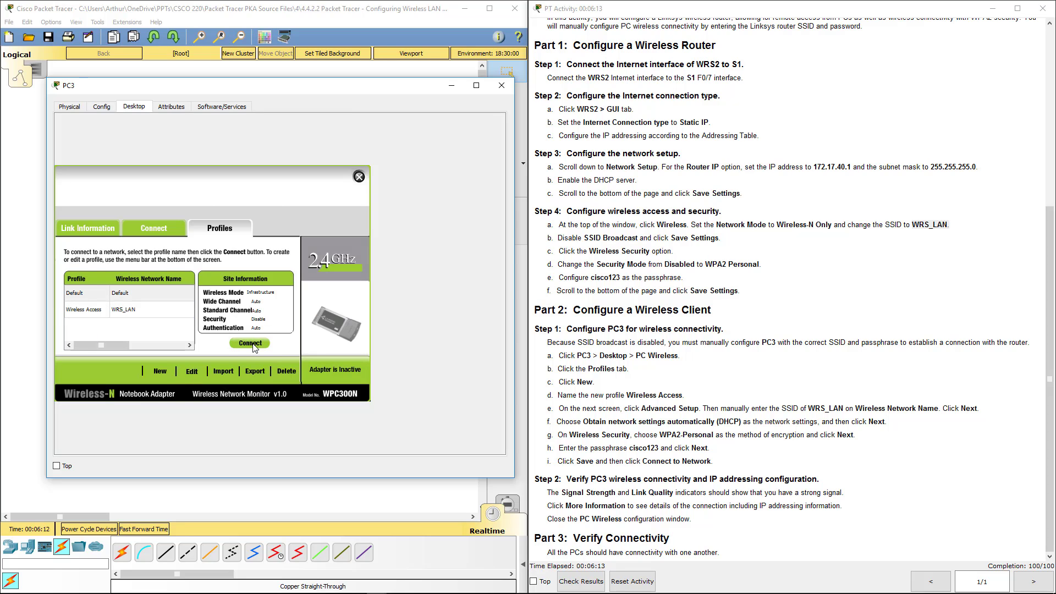
left_click(125, 312)
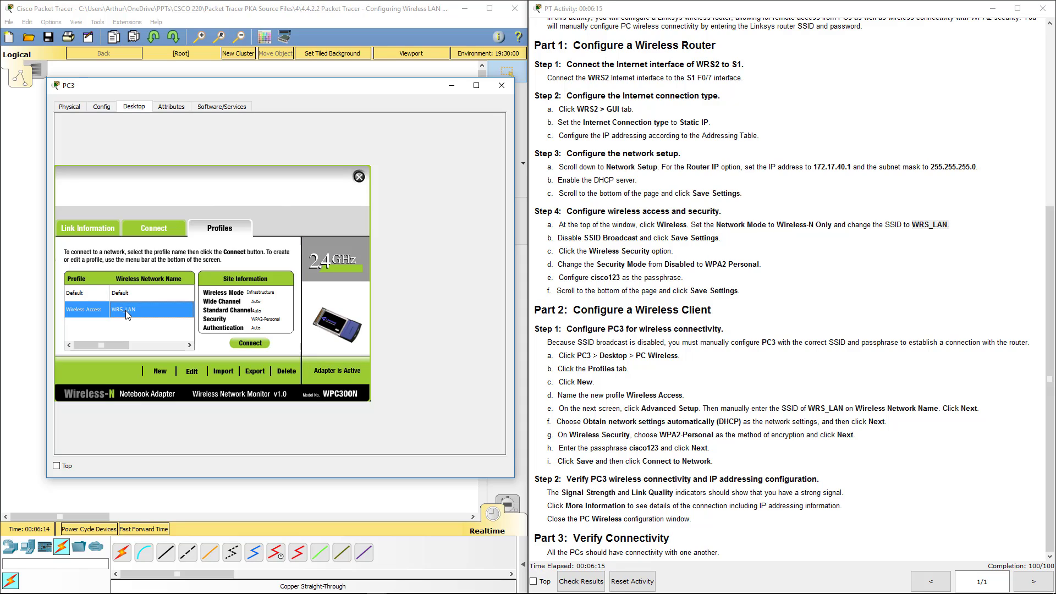
left_click(248, 344)
left_click(101, 228)
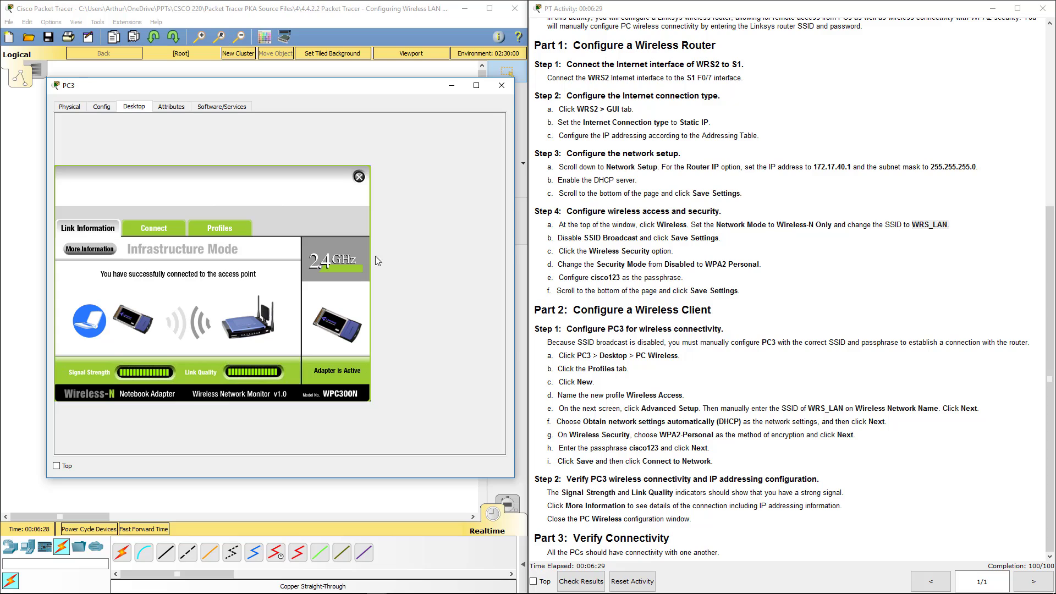
left_click(767, 337)
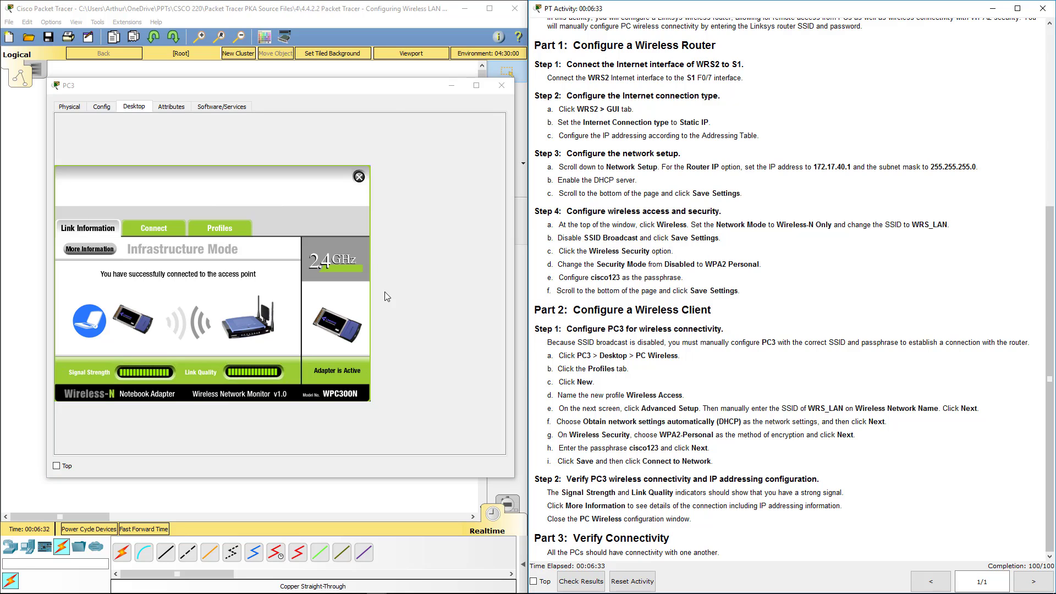
Run ipconfig in PC3's Command Prompt to confirm the 172.17.40.100 address.
left_click(359, 177)
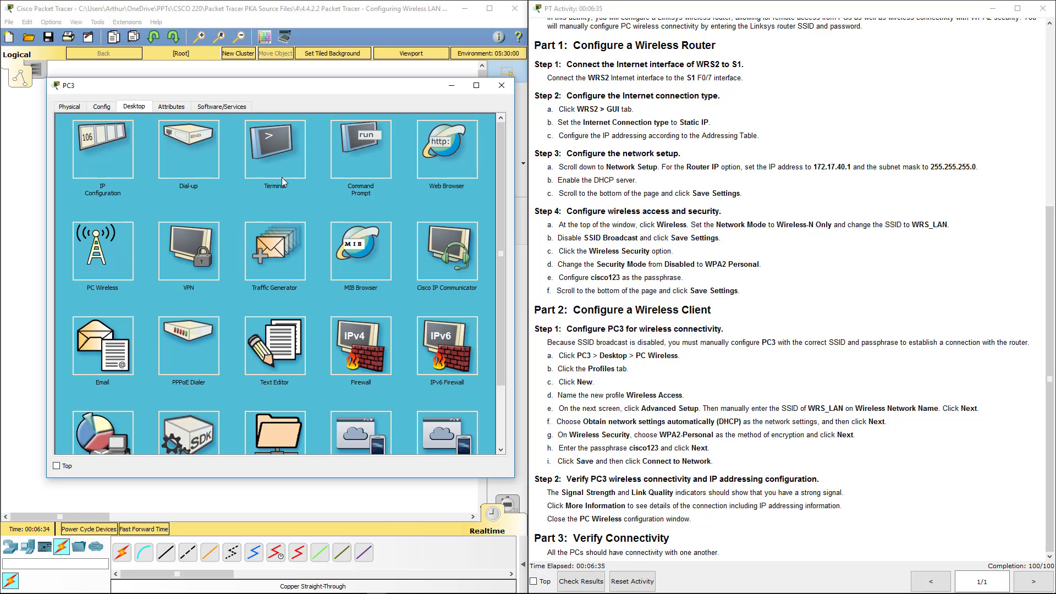
left_click(360, 163)
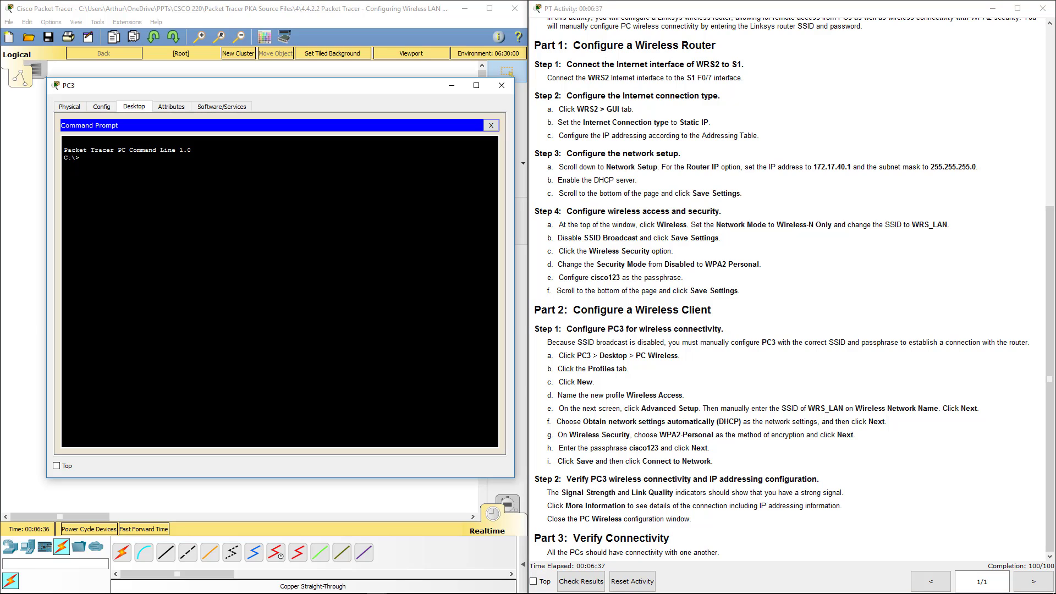
type("ipconfig")
key("Return")
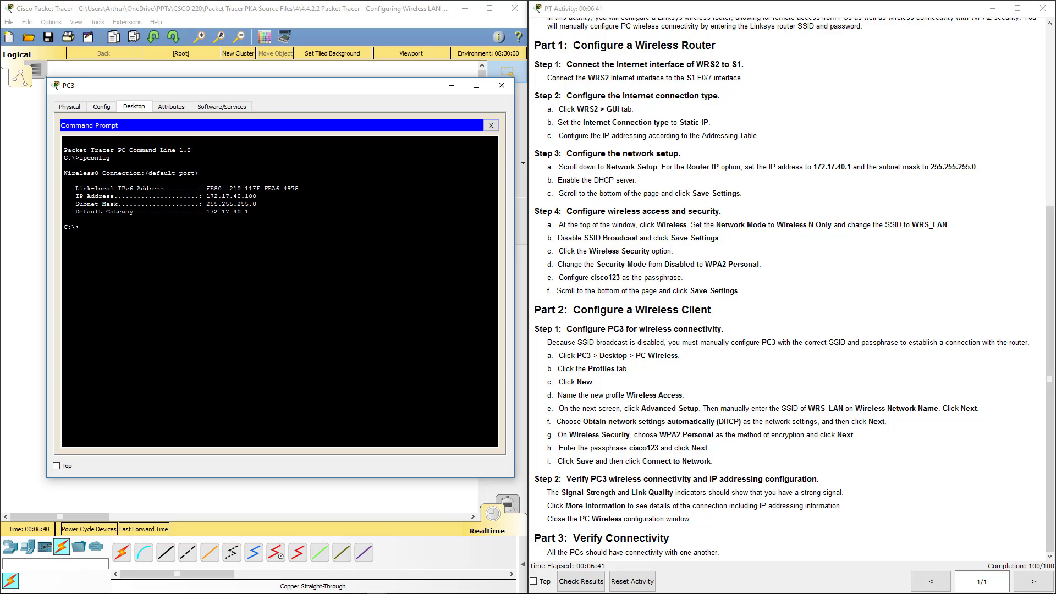
left_click_drag(206, 196, 257, 197)
left_click(242, 195)
double_click(237, 196)
left_click(238, 196)
Ping the 172.17.40.1 gateway, close PC3, and view the 100/100 assessment items.
type("ping 172.17.40.1")
key("Return")
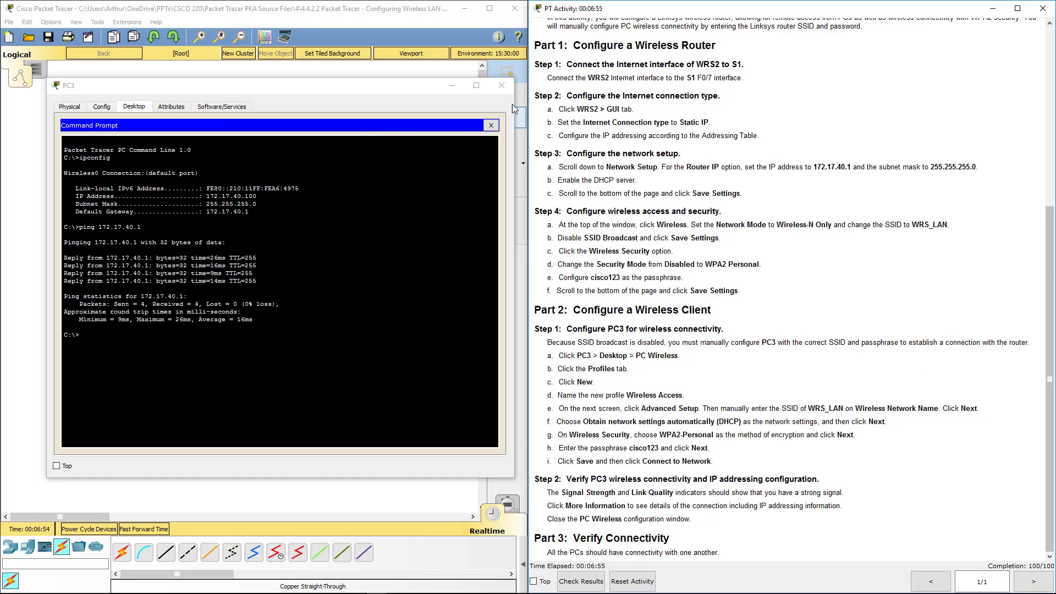
left_click(501, 85)
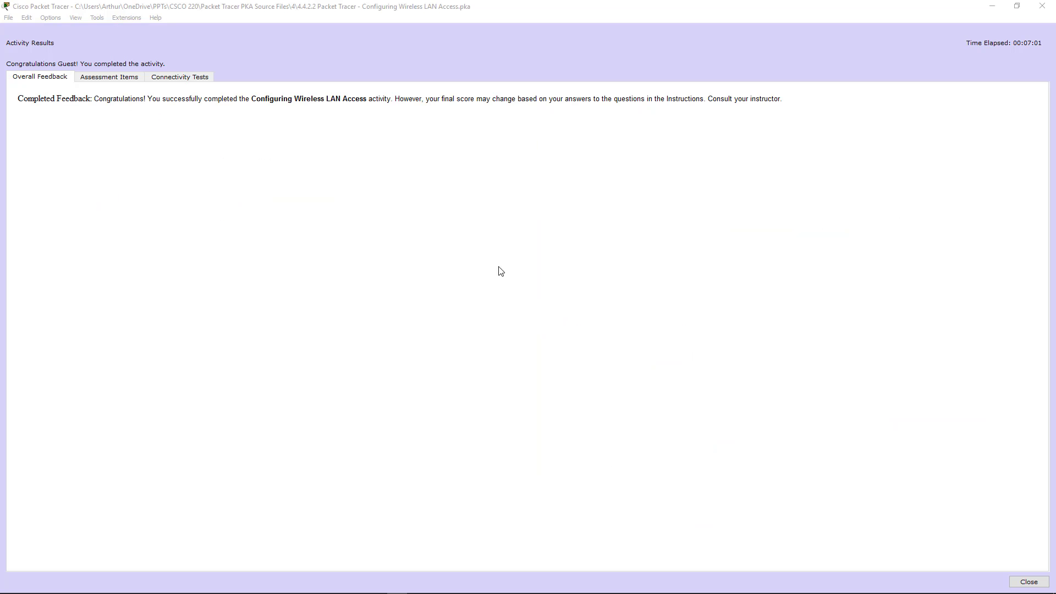
left_click(100, 82)
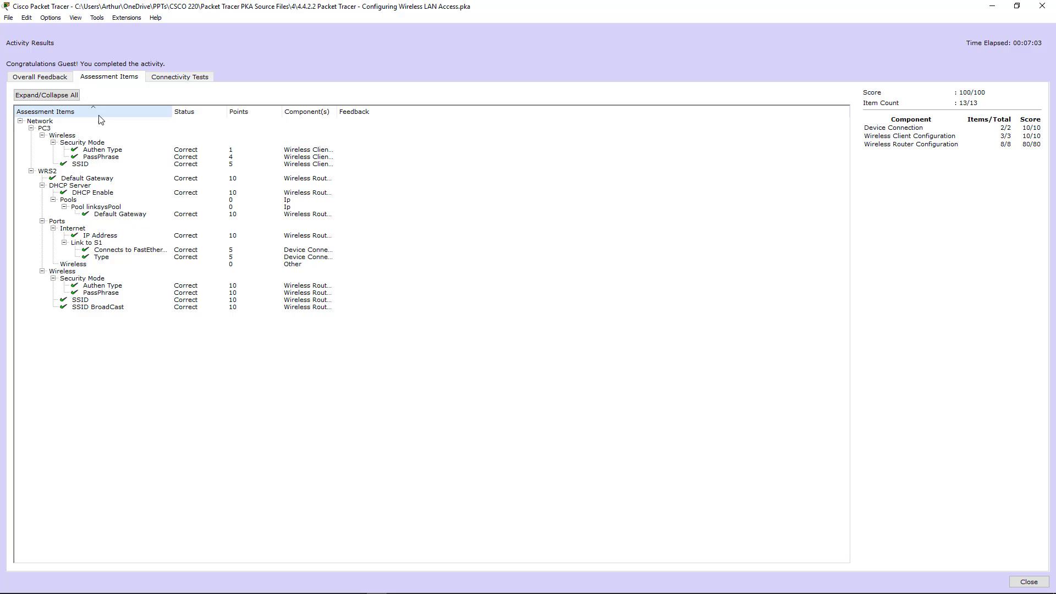